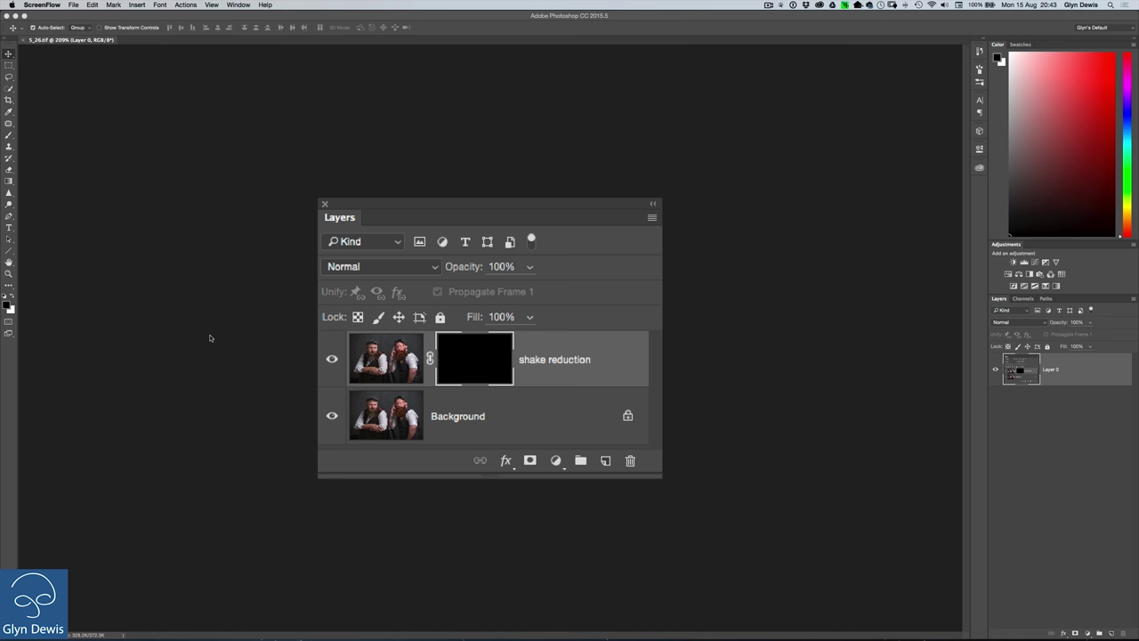
Step: Bring Photoshop to the front and show the Actions panel from the Window menu
{"action": "left_click", "coordinate": [237, 4]}
{"action": "left_click", "coordinate": [190, 170]}
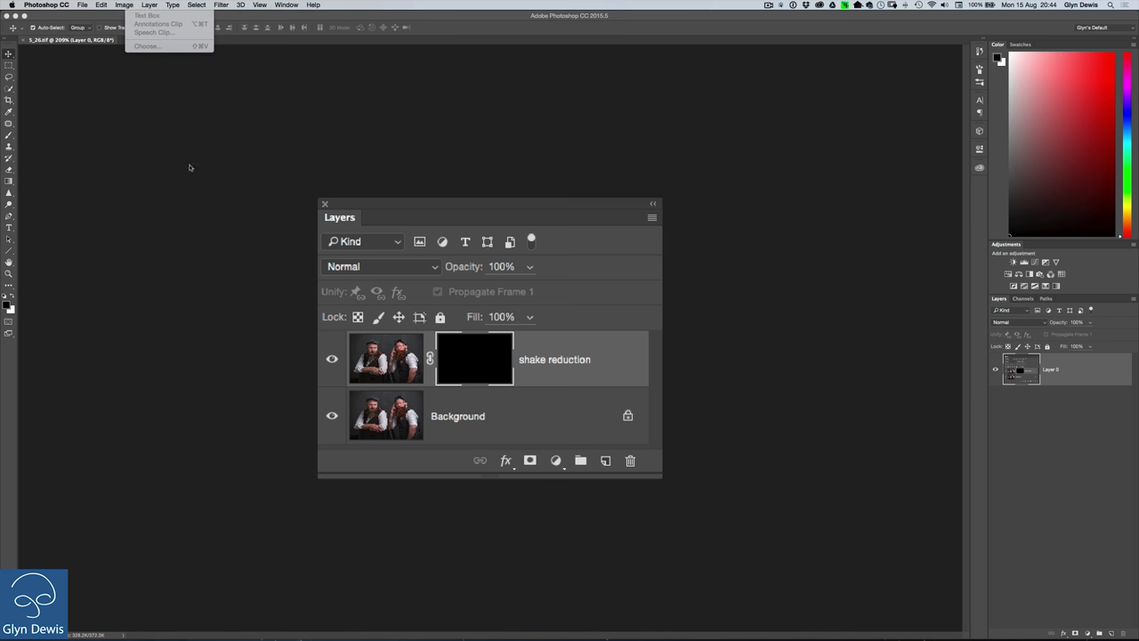
{"action": "left_click", "coordinate": [286, 5]}
{"action": "left_click", "coordinate": [294, 82]}
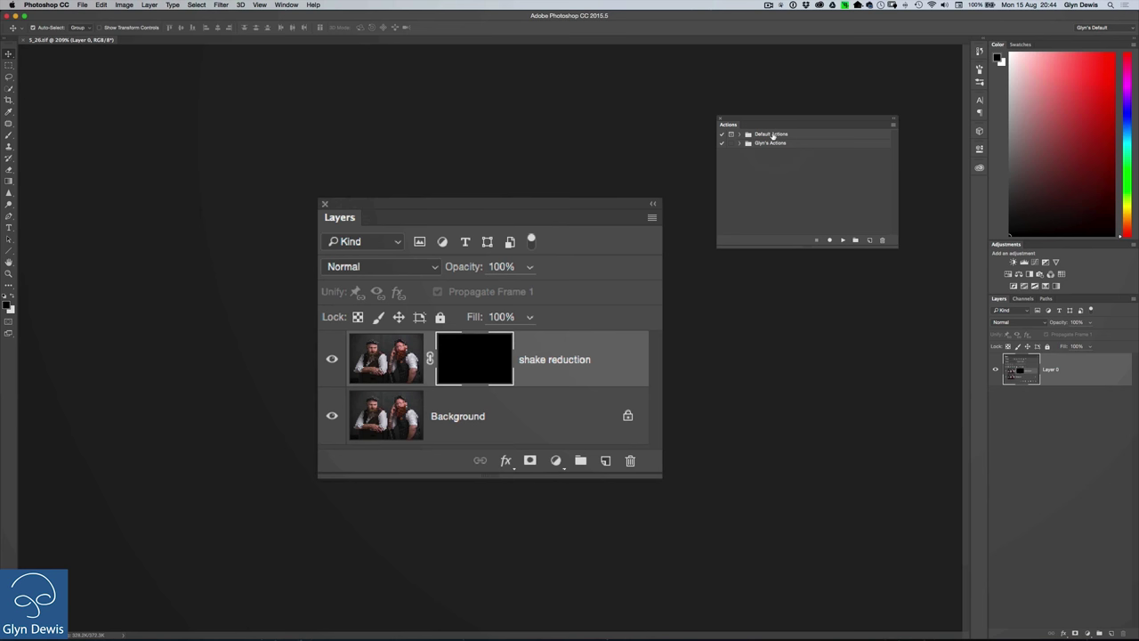
Step: Collapse Default Actions and expand and select the set holding Loxley Colour and Rocky Nook
{"action": "left_click", "coordinate": [742, 134]}
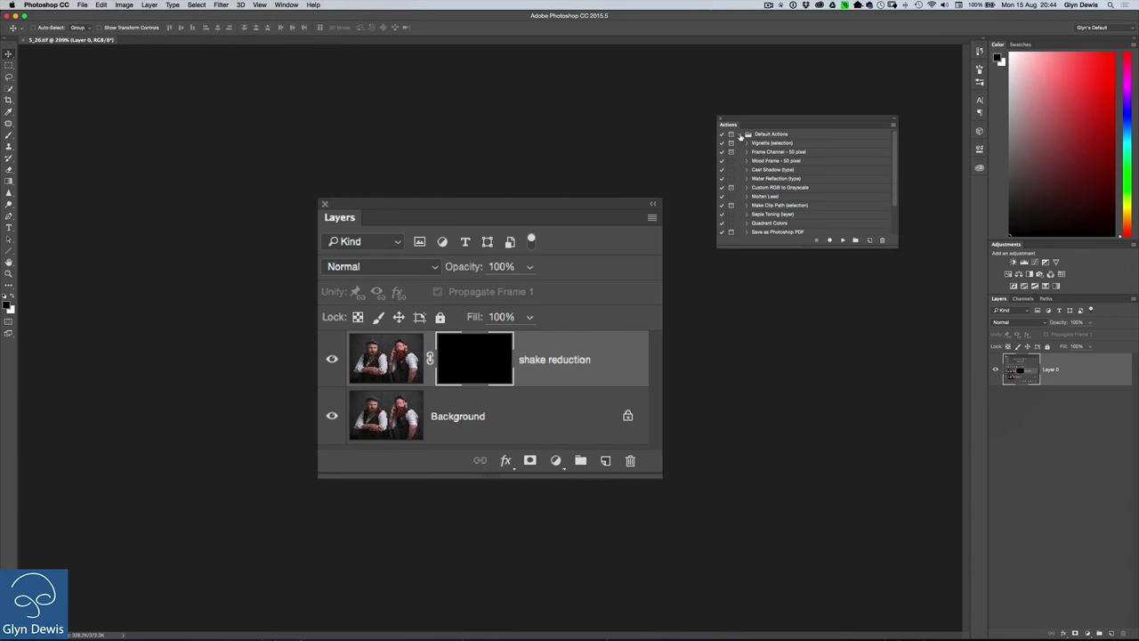
{"action": "scroll", "coordinate": [781, 166], "scroll_direction": "down", "scroll_amount": 3}
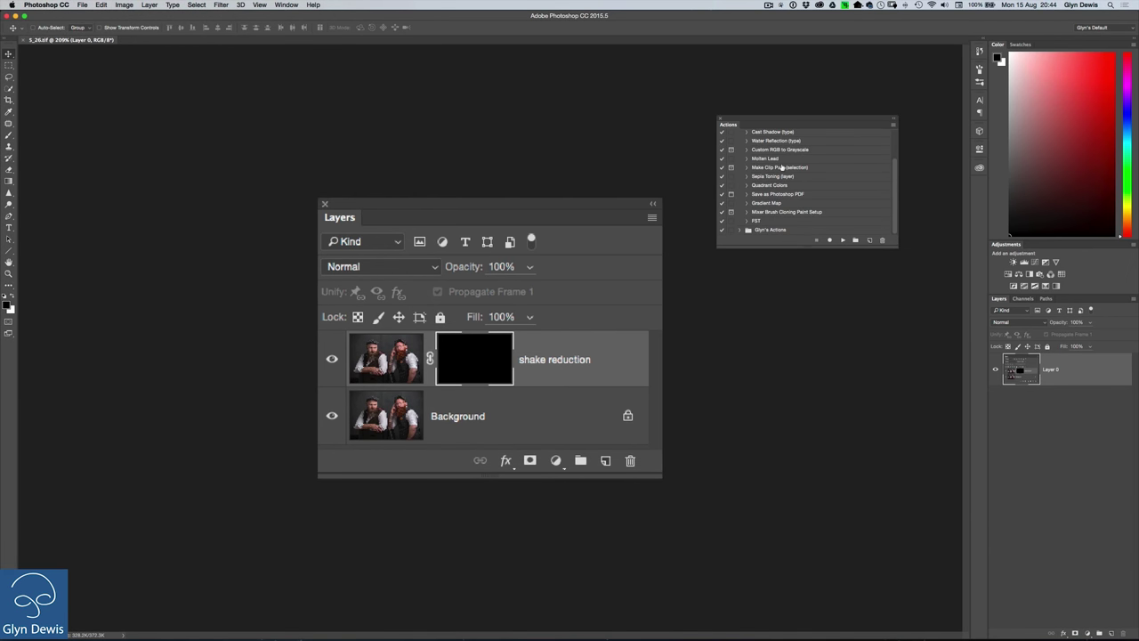
{"action": "scroll", "coordinate": [782, 167], "scroll_direction": "up", "scroll_amount": 3}
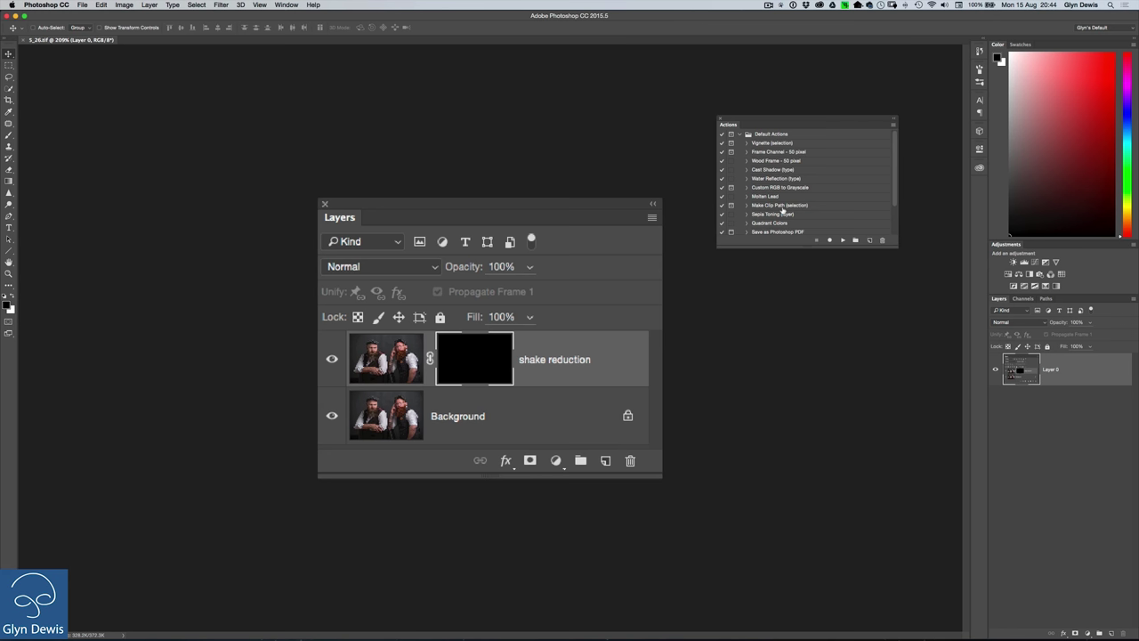
{"action": "left_click", "coordinate": [739, 135]}
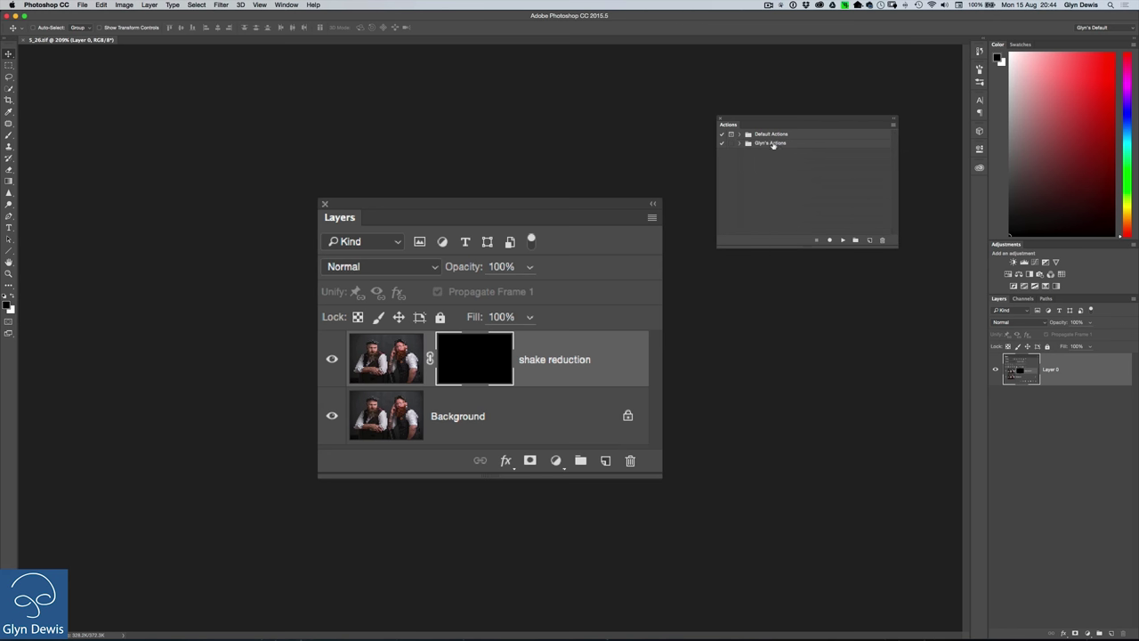
{"action": "left_click", "coordinate": [741, 144]}
{"action": "left_click", "coordinate": [772, 145]}
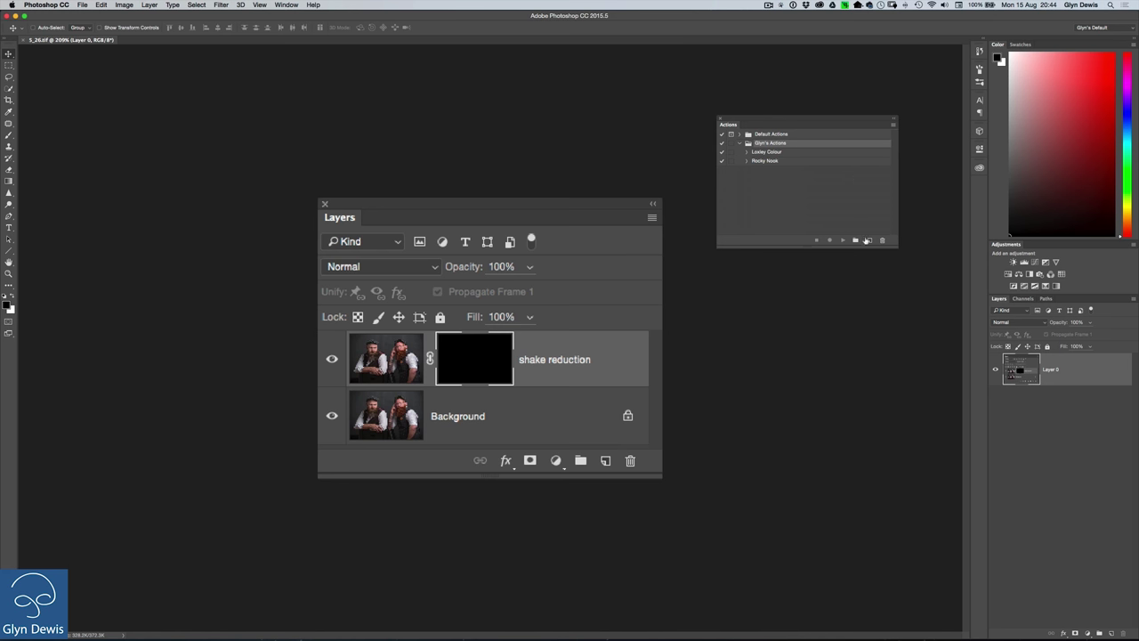
Step: Create a new action named 'Boost Reds' and start recording it
{"action": "left_click", "coordinate": [871, 241]}
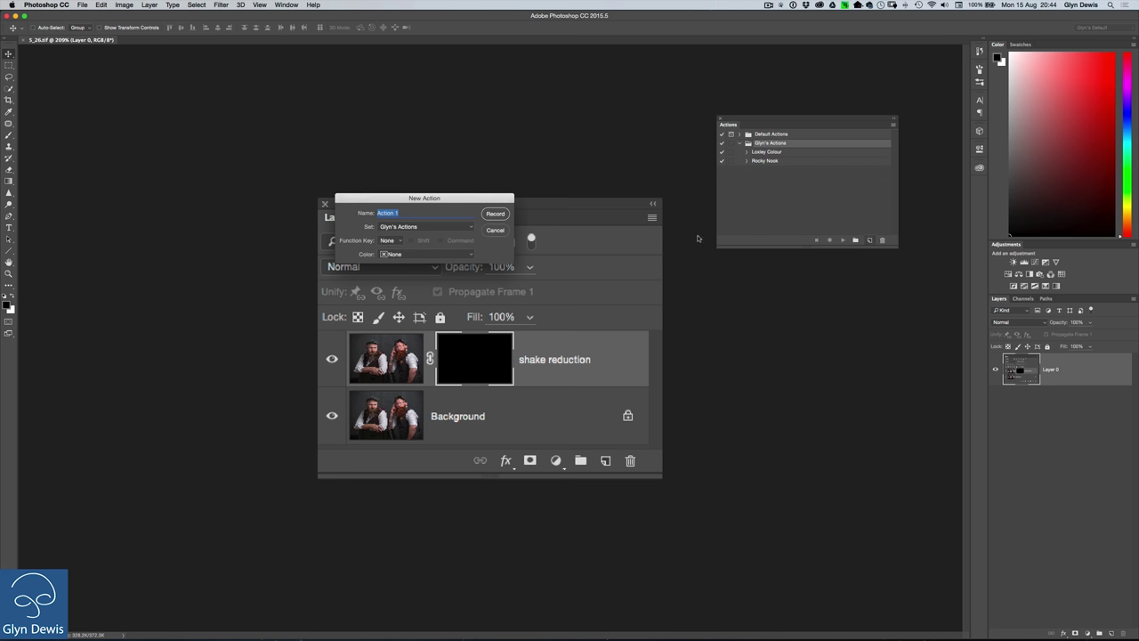
{"action": "left_click_drag", "start_coordinate": [398, 199], "coordinate": [429, 90]}
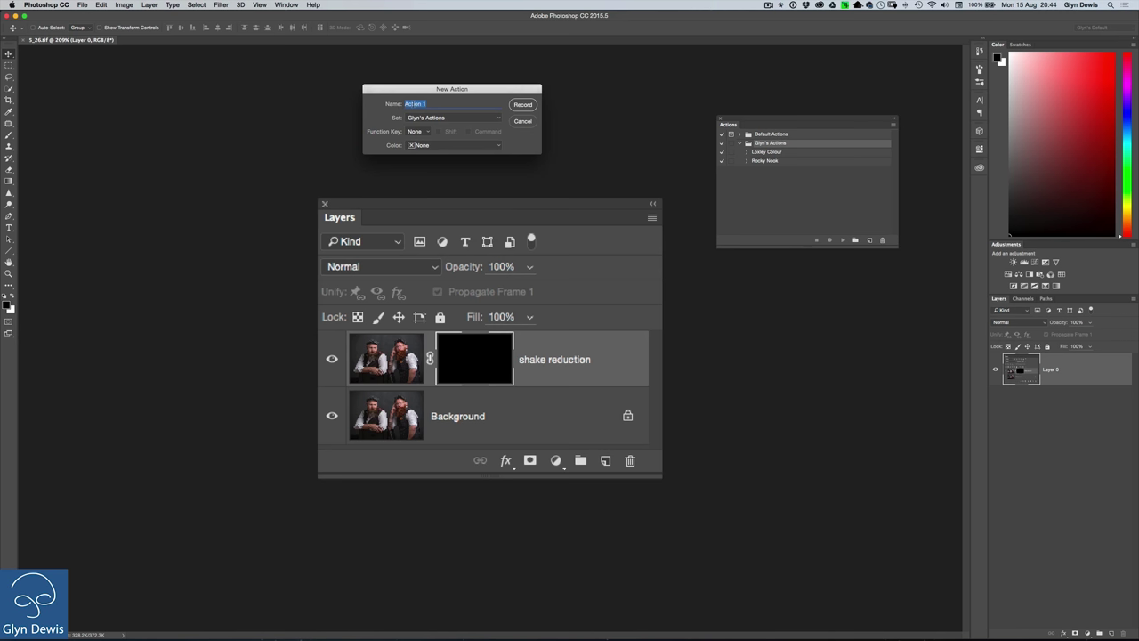
{"action": "type", "text": "Boost Reds"}
{"action": "left_click", "coordinate": [525, 106]}
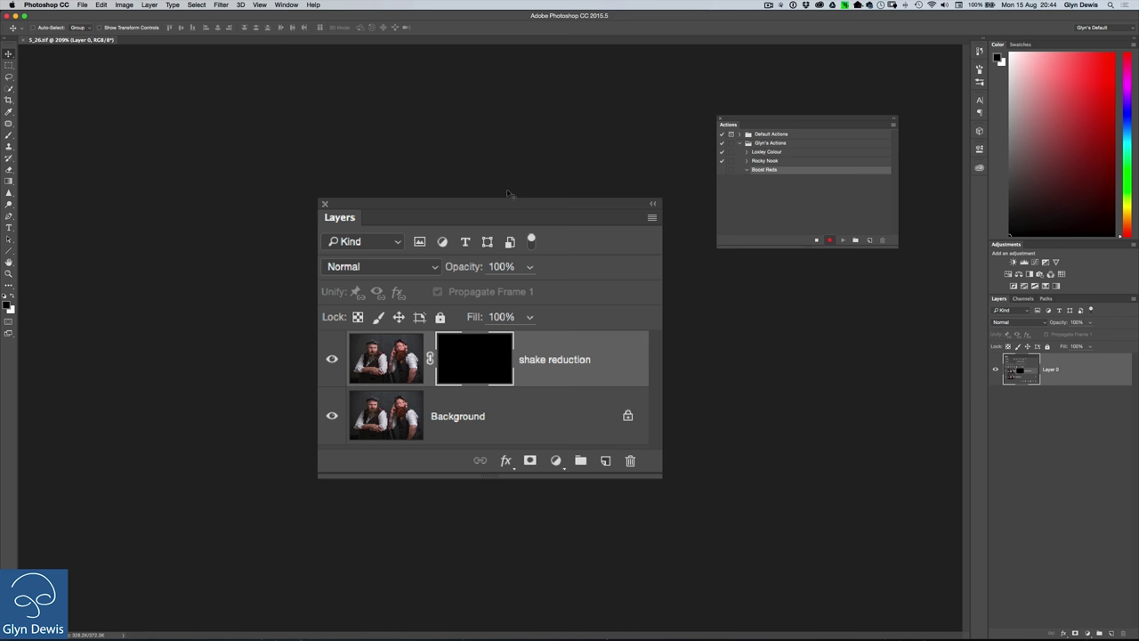
Step: Apply a Hue/Saturation adjustment with Colorize on, Hue 360 and Saturation 100
{"action": "left_click", "coordinate": [126, 5]}
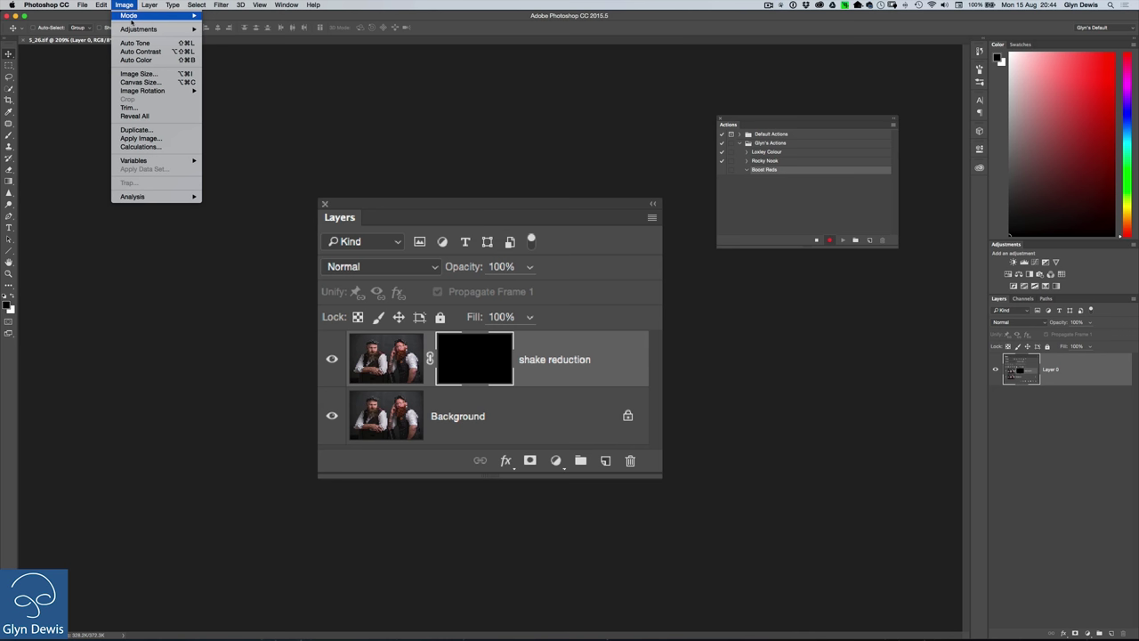
{"action": "mouse_move", "coordinate": [138, 29]}
{"action": "left_click", "coordinate": [233, 78]}
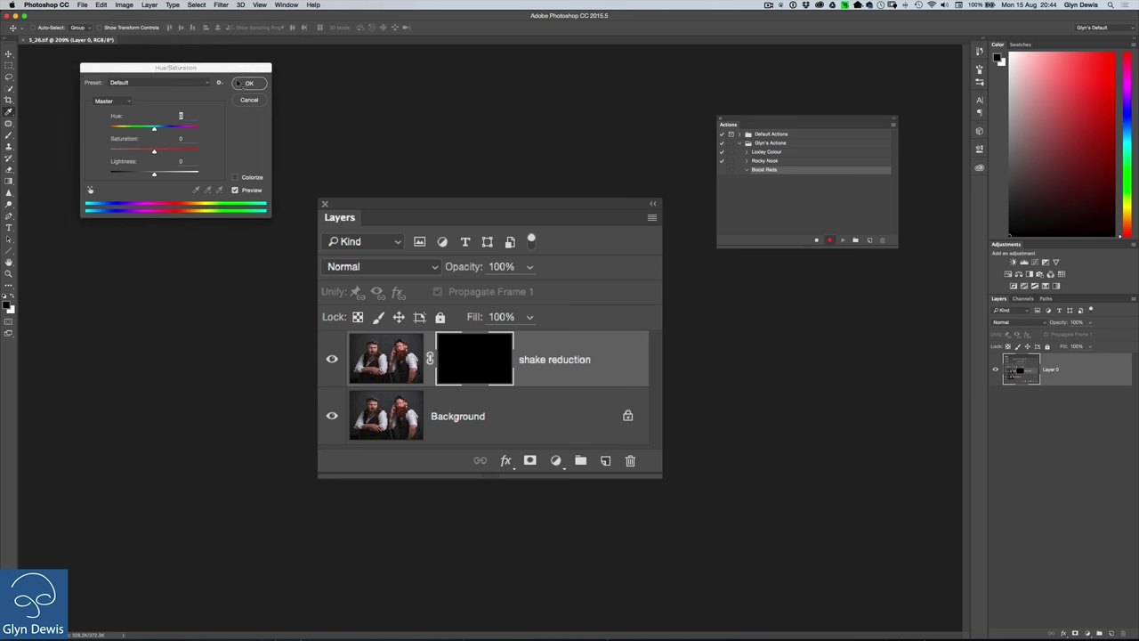
{"action": "left_click_drag", "start_coordinate": [220, 70], "coordinate": [224, 79]}
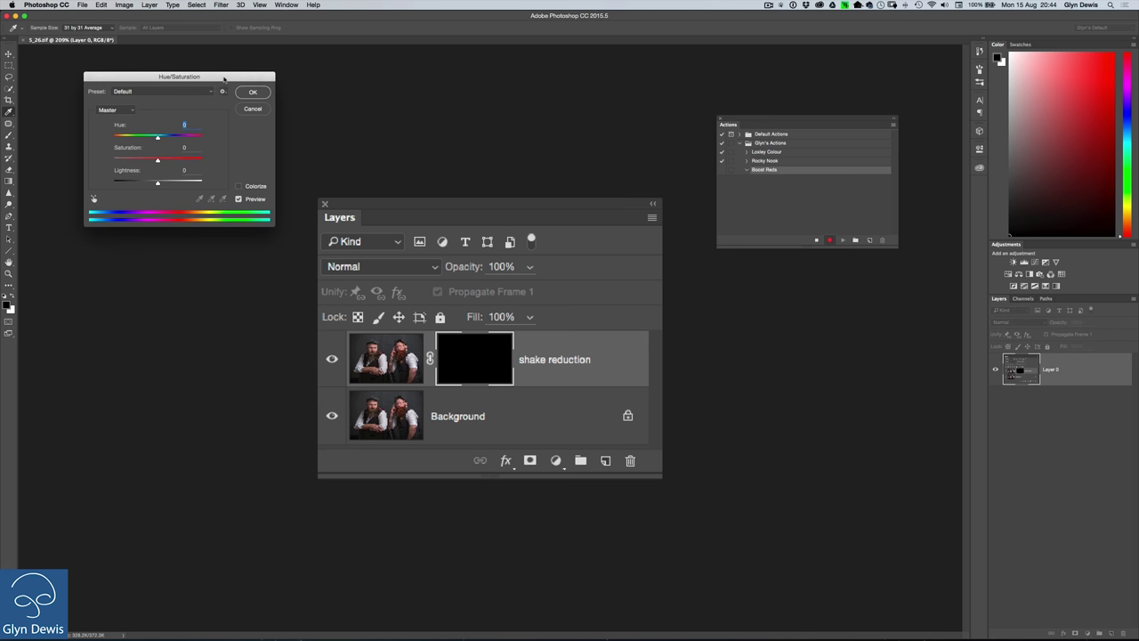
{"action": "left_click", "coordinate": [238, 187]}
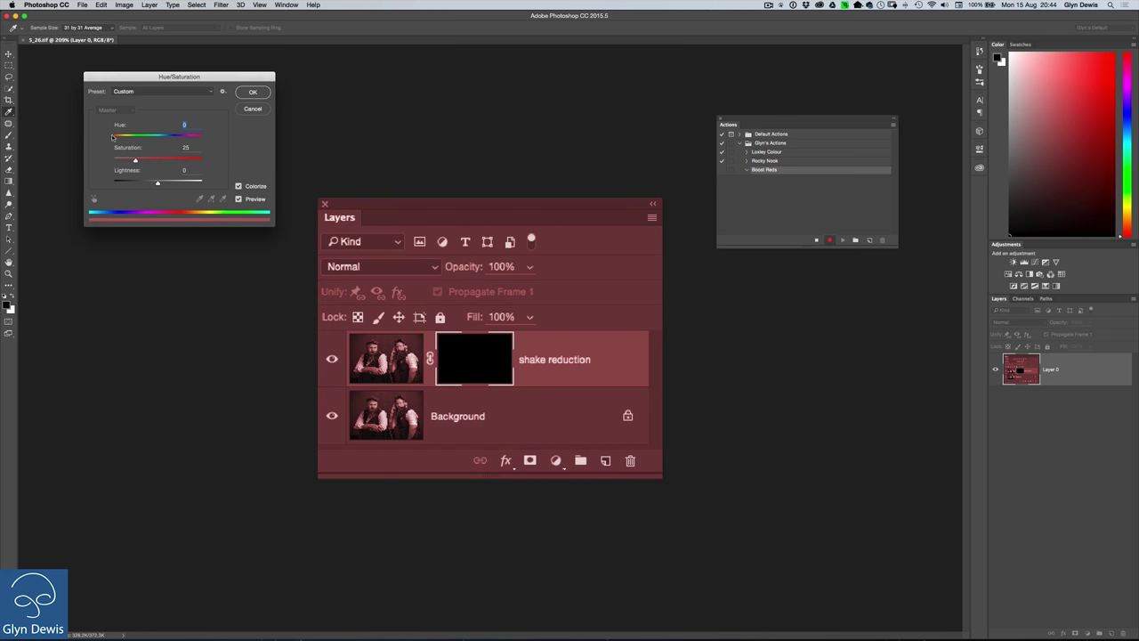
{"action": "type", "text": "360"}
{"action": "key", "text": "Tab"}
{"action": "type", "text": "100"}
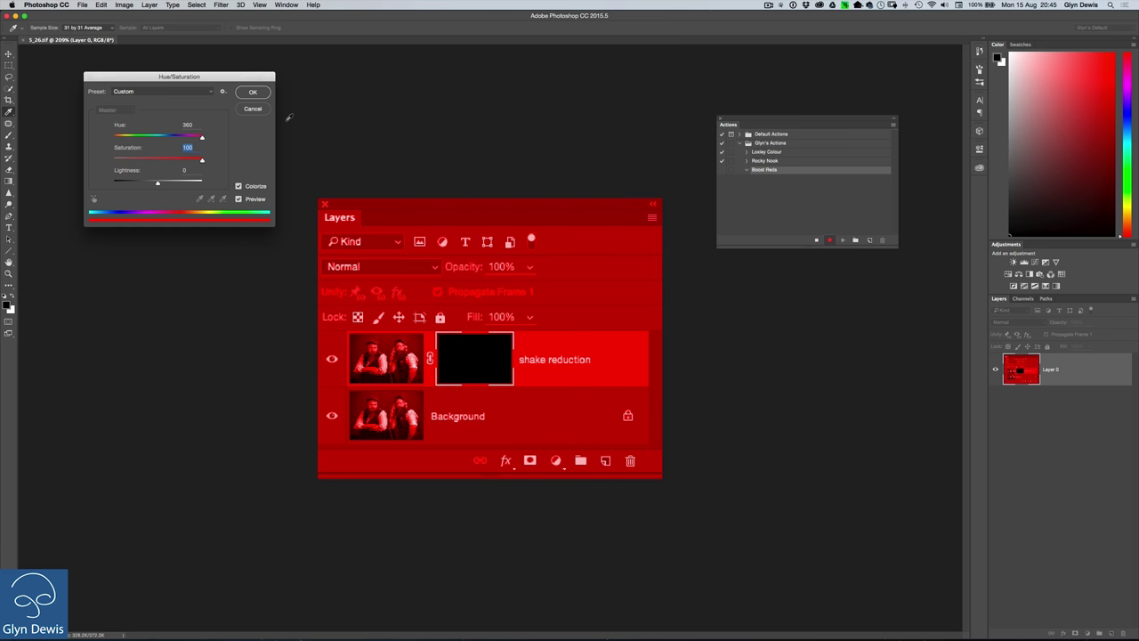
{"action": "left_click", "coordinate": [254, 93]}
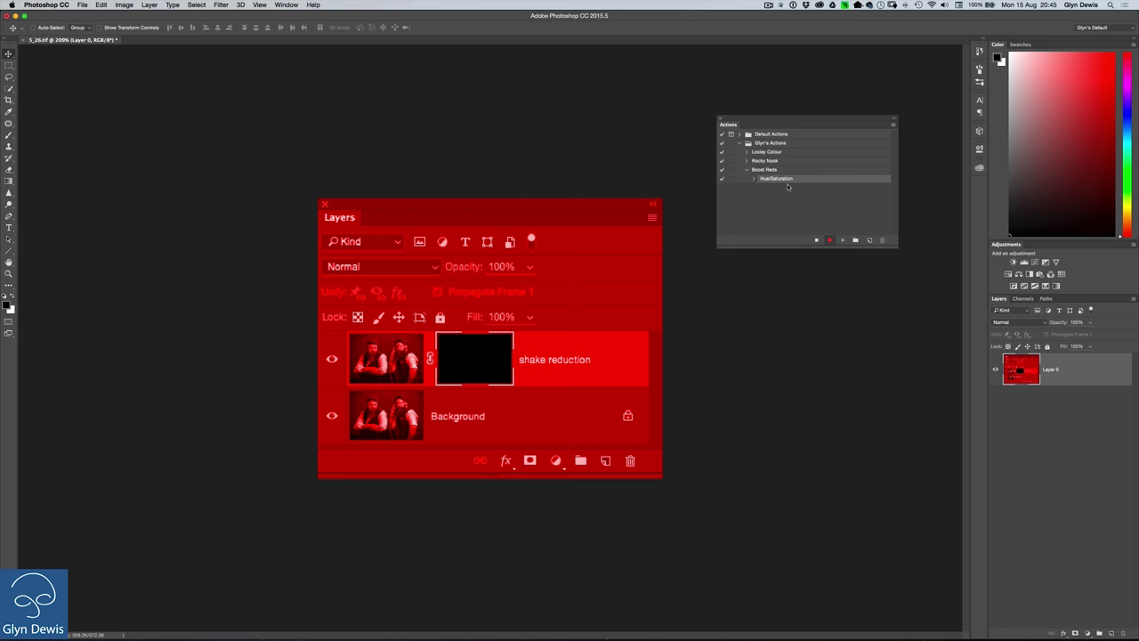
Step: Stop recording, then expand and collapse the recorded Hue/Saturation step to check its settings
{"action": "left_click", "coordinate": [816, 241]}
{"action": "left_click", "coordinate": [753, 179]}
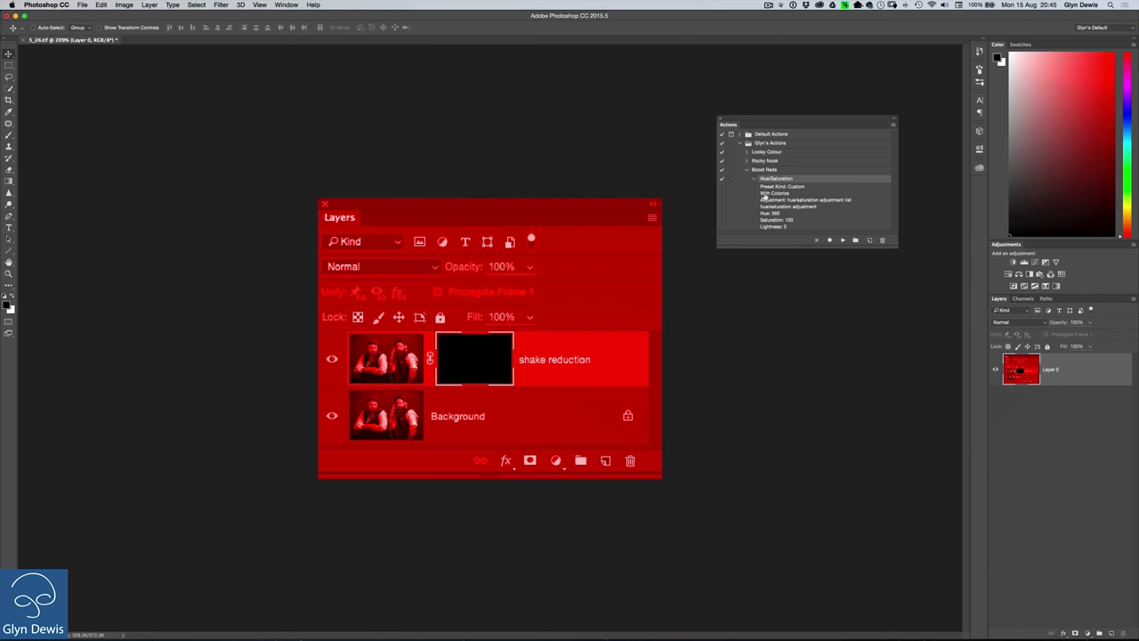
{"action": "left_click", "coordinate": [753, 180]}
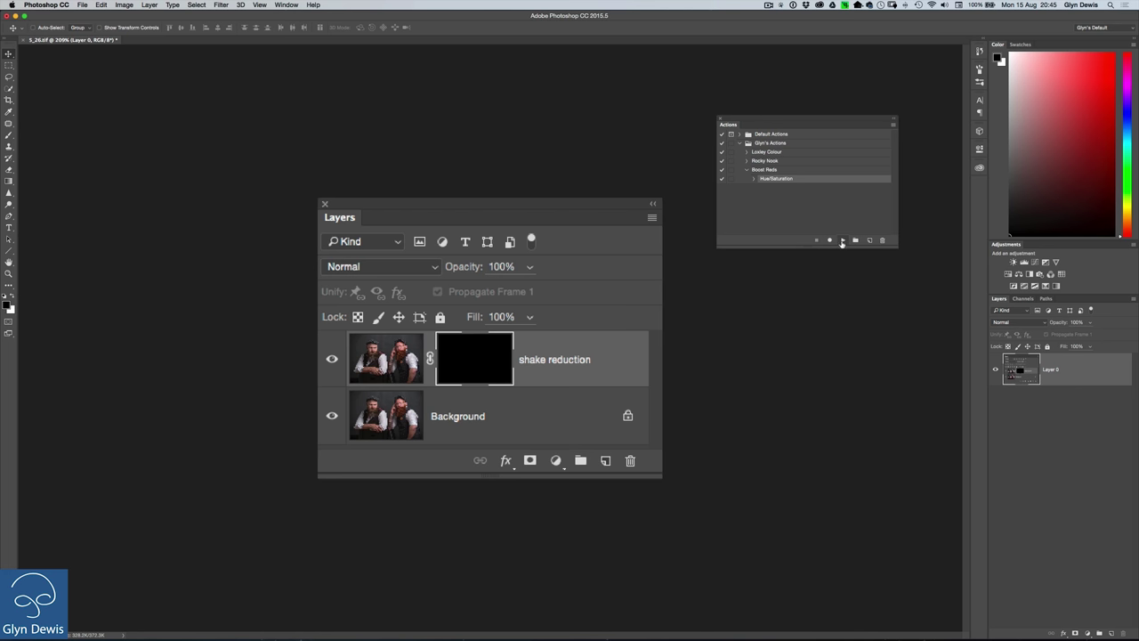
Step: Play the Boost Reds action to tint the photo red
{"action": "left_click", "coordinate": [842, 241]}
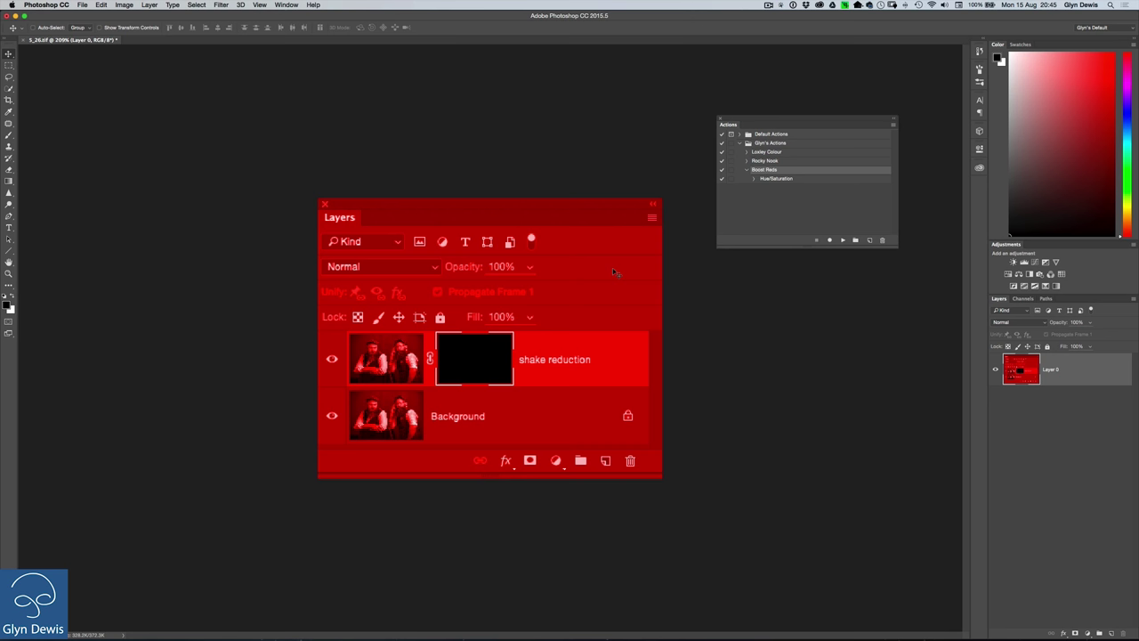
Step: Open File > Automate > Batch, then dismiss it without running
{"action": "left_click", "coordinate": [82, 5]}
{"action": "mouse_move", "coordinate": [110, 198]}
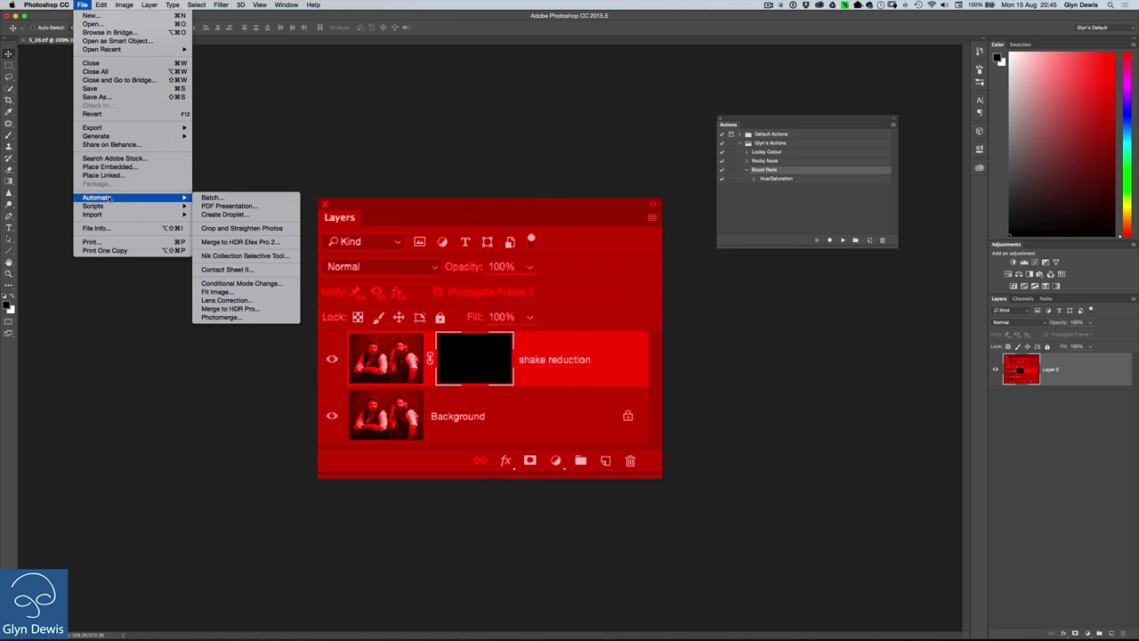
{"action": "left_click", "coordinate": [233, 199]}
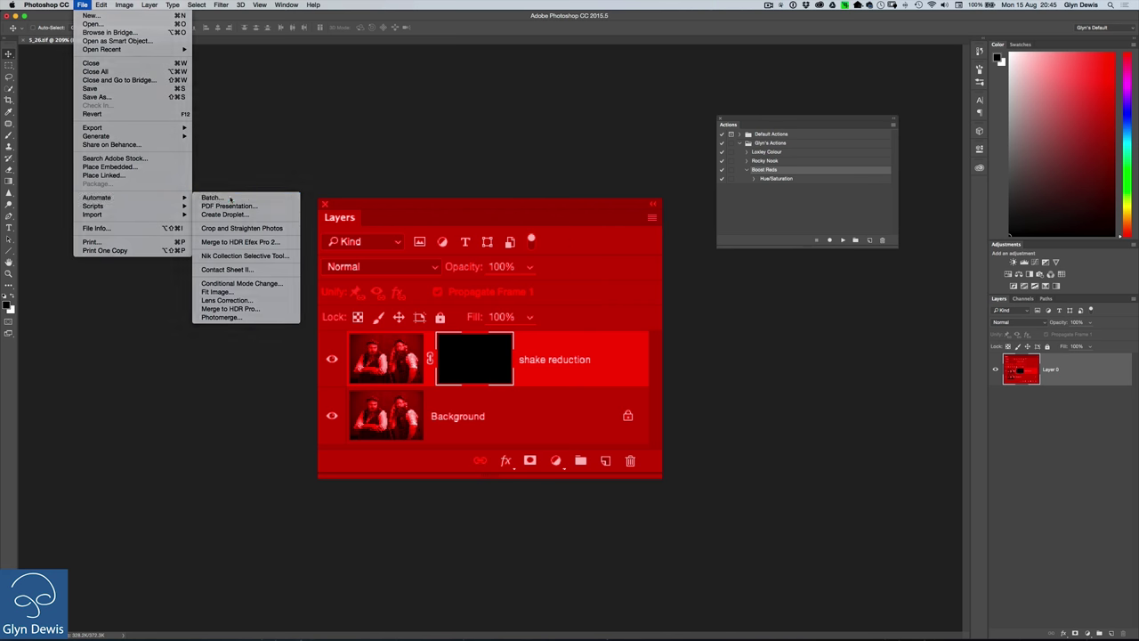
{"action": "left_click_drag", "start_coordinate": [434, 211], "coordinate": [404, 197]}
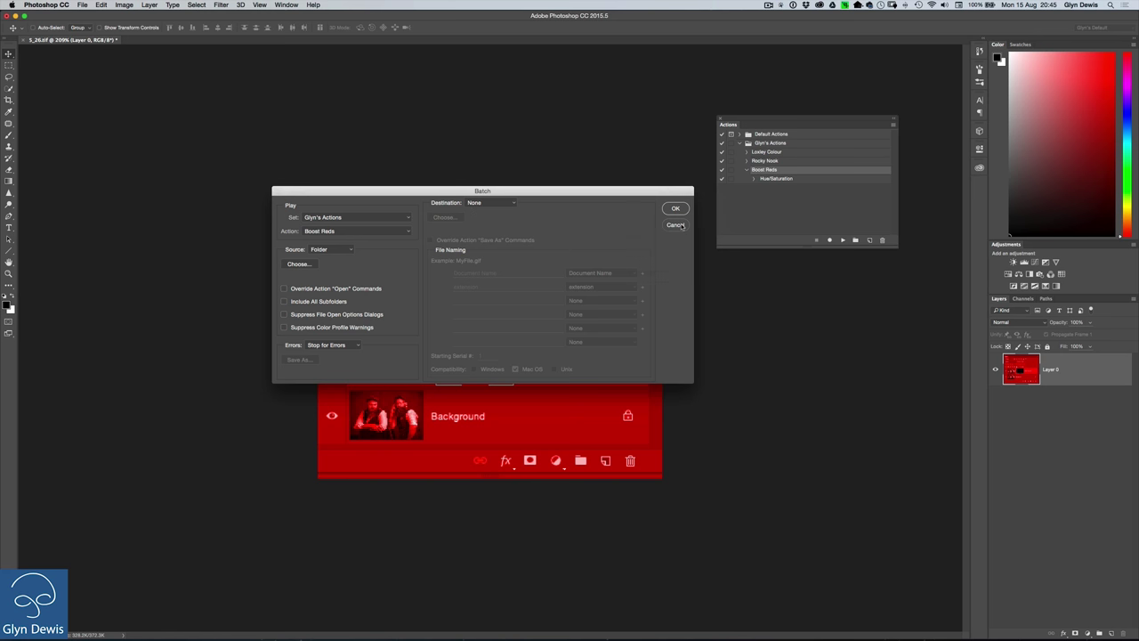
{"action": "key", "text": "Escape"}
Step: From Adobe Bridge, launch Photoshop batch processing via Tools > Photoshop > Batch
{"action": "key", "text": "super+Tab"}
{"action": "key", "text": "super+Tab"}
{"action": "key", "text": "super+Tab"}
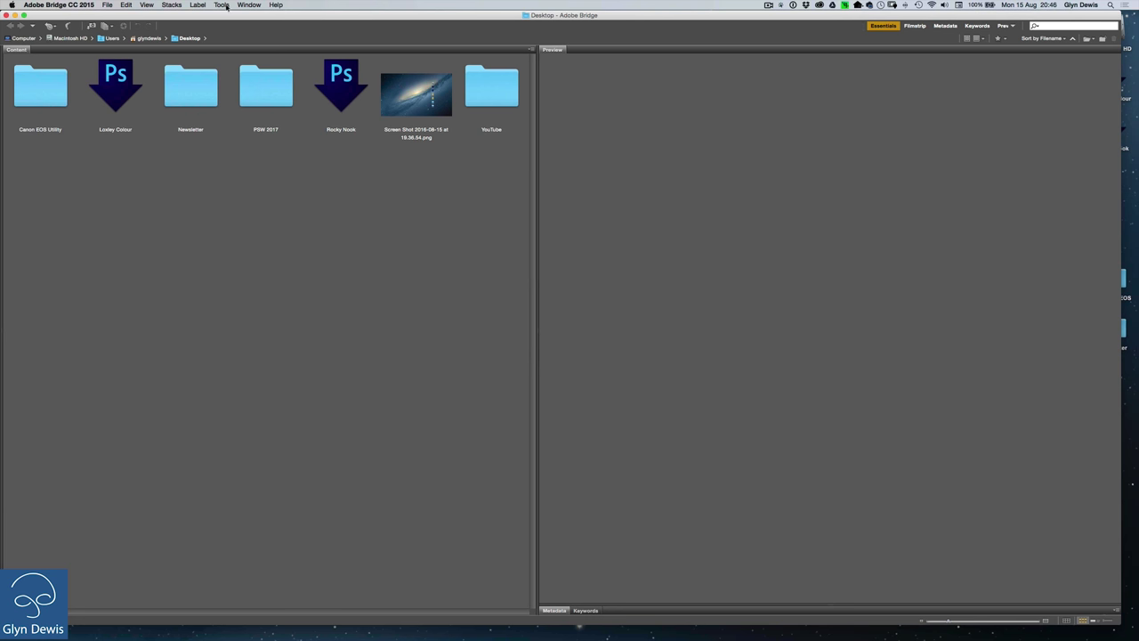
{"action": "left_click", "coordinate": [226, 5]}
{"action": "mouse_move", "coordinate": [294, 96]}
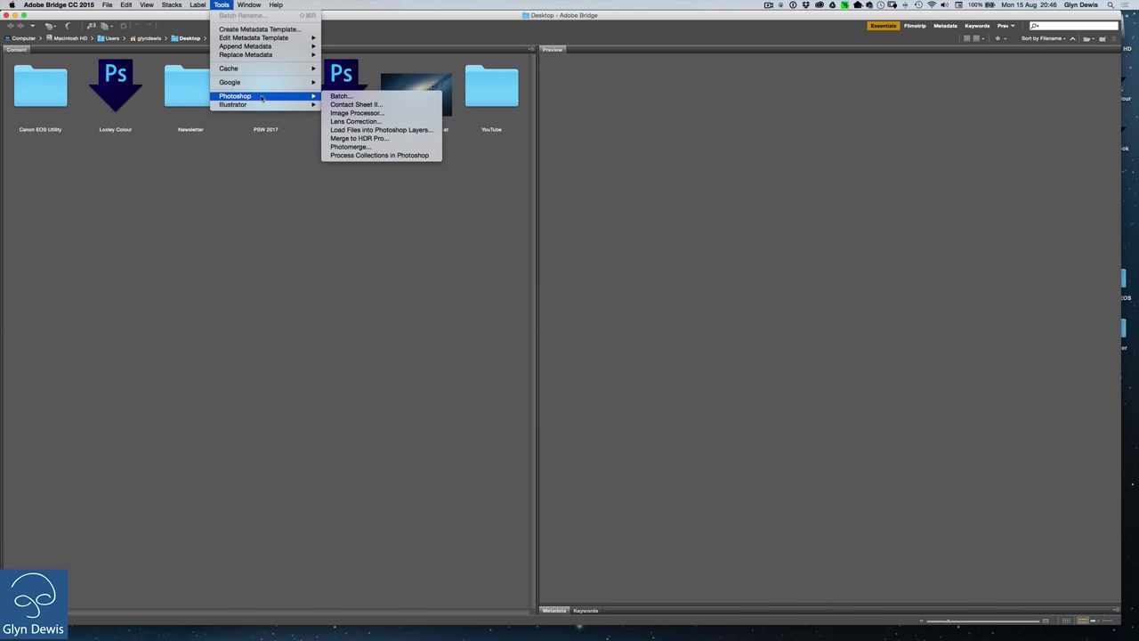
{"action": "left_click", "coordinate": [341, 96]}
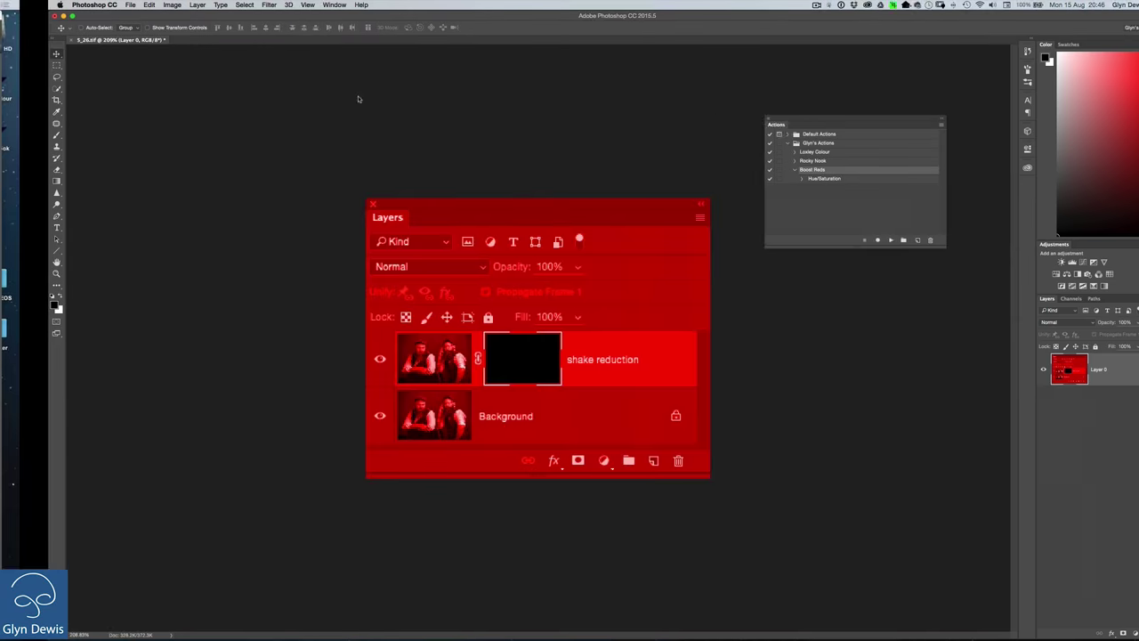
Step: Cancel the Batch dialog without processing any images
{"action": "left_click_drag", "start_coordinate": [414, 194], "coordinate": [387, 175]}
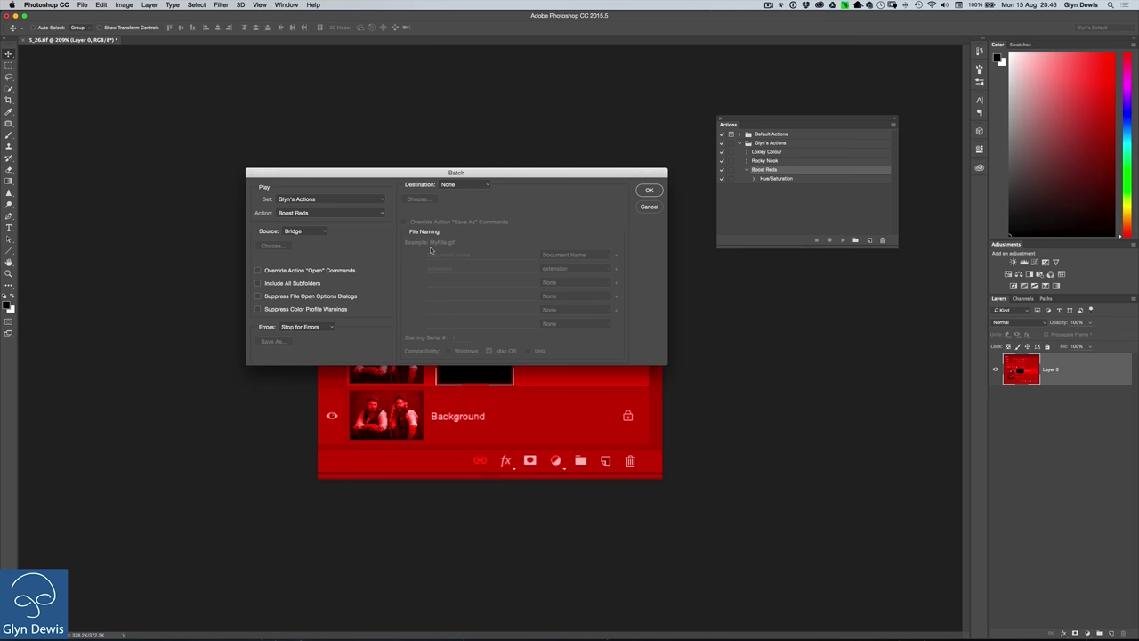
{"action": "left_click", "coordinate": [643, 210]}
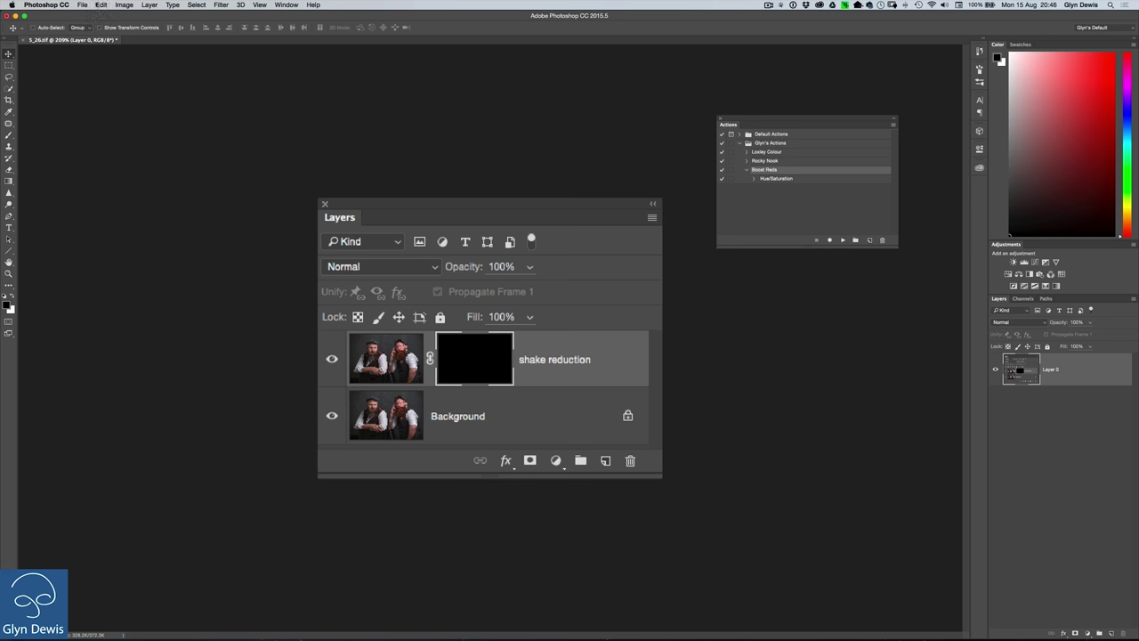
Step: Open the Create Droplet dialog from File > Automate
{"action": "left_click", "coordinate": [80, 5]}
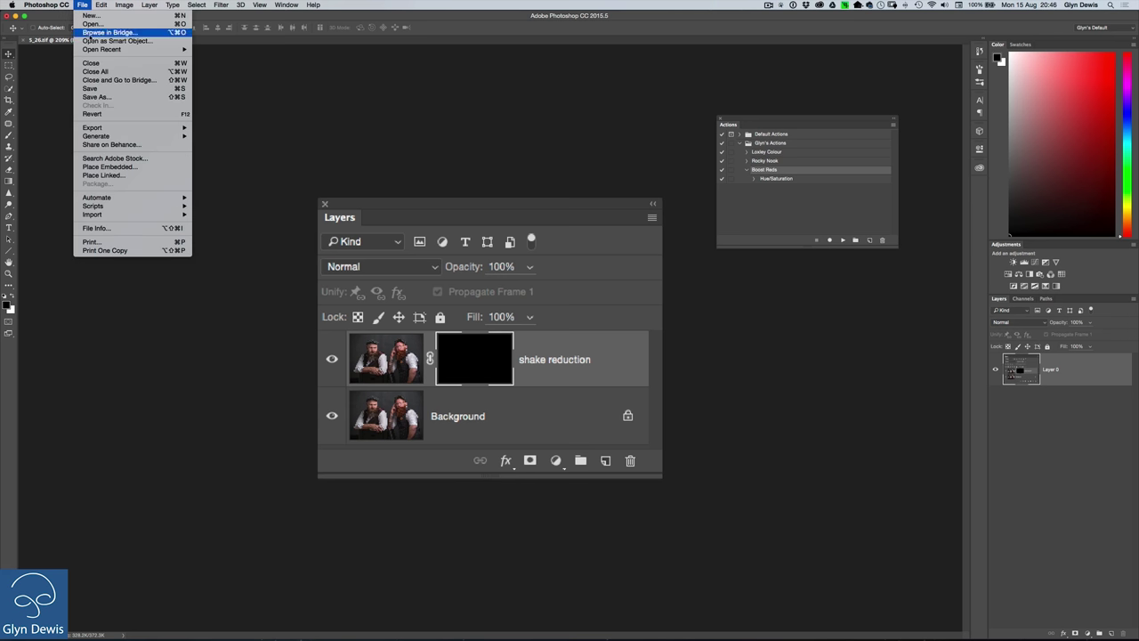
{"action": "mouse_move", "coordinate": [113, 198]}
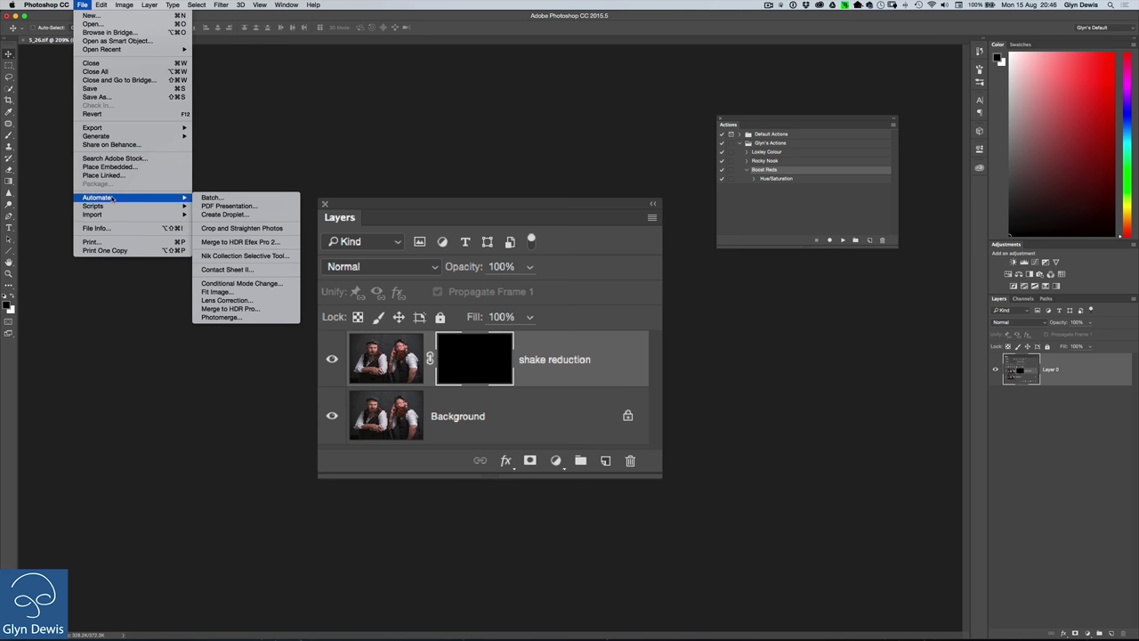
{"action": "left_click", "coordinate": [255, 215]}
{"action": "left_click_drag", "start_coordinate": [388, 174], "coordinate": [405, 185]}
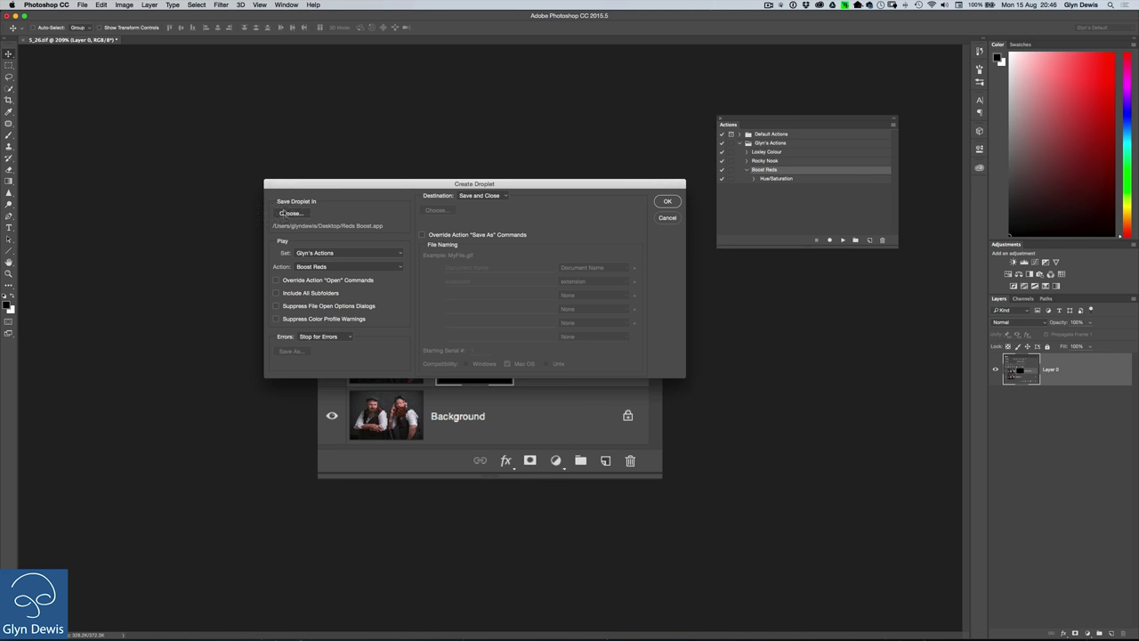
Step: Open the save location for the 'Reds Boost' droplet on the Desktop
{"action": "key", "text": "alt"}
{"action": "left_click", "coordinate": [301, 215]}
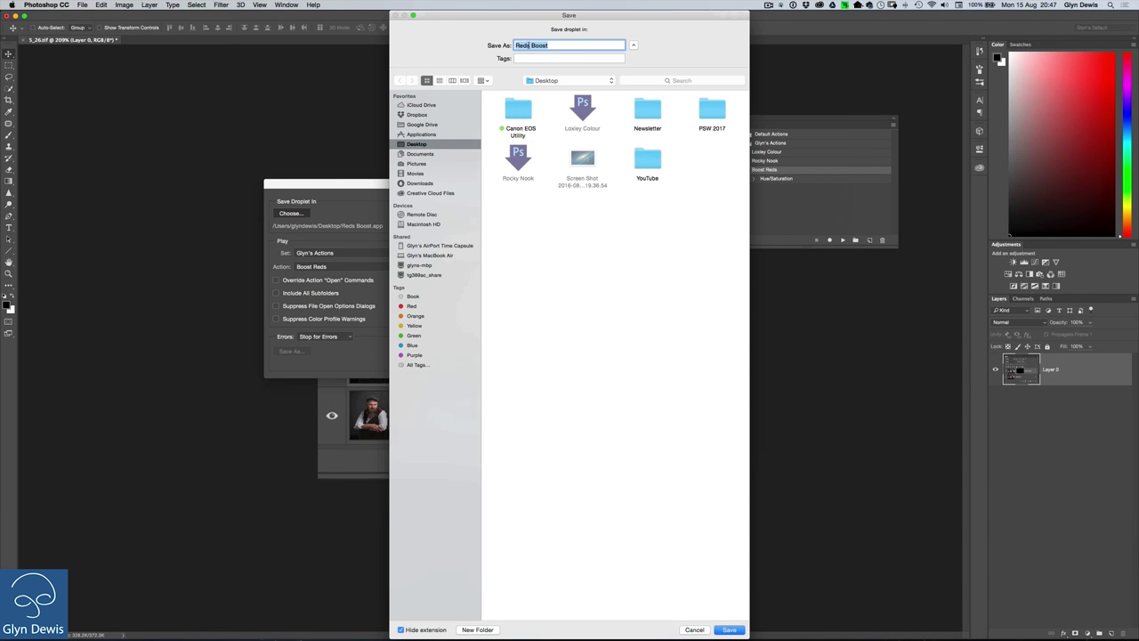
Step: Save 'Reds Boost' to the Desktop, keep Boost Reds with Save and Close, and confirm
{"action": "left_click", "coordinate": [728, 629]}
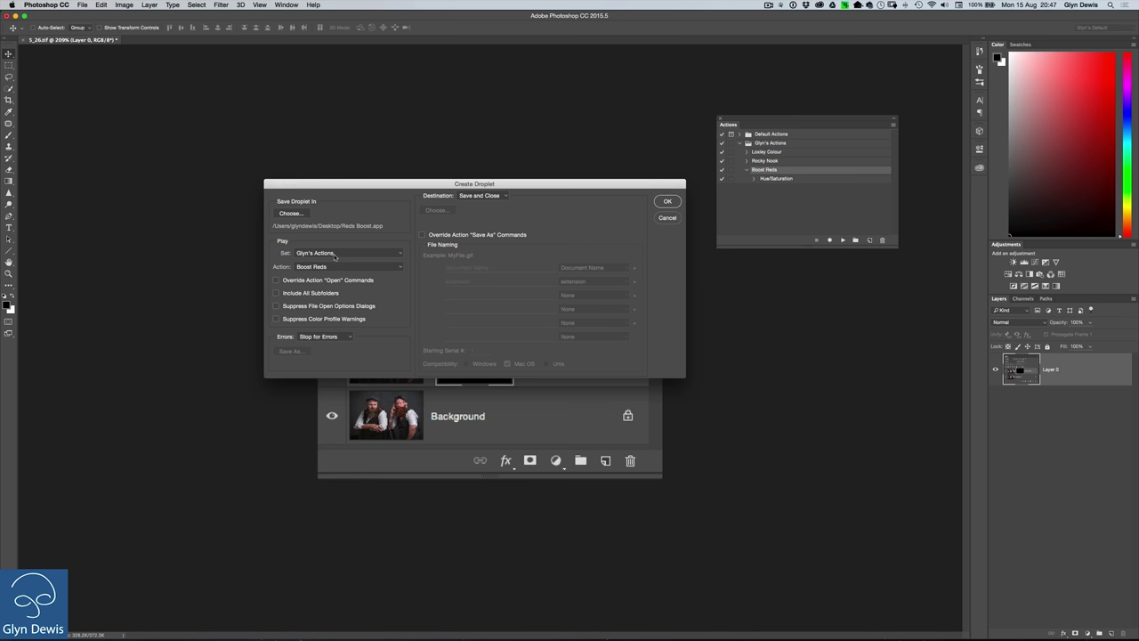
{"action": "left_click", "coordinate": [315, 266]}
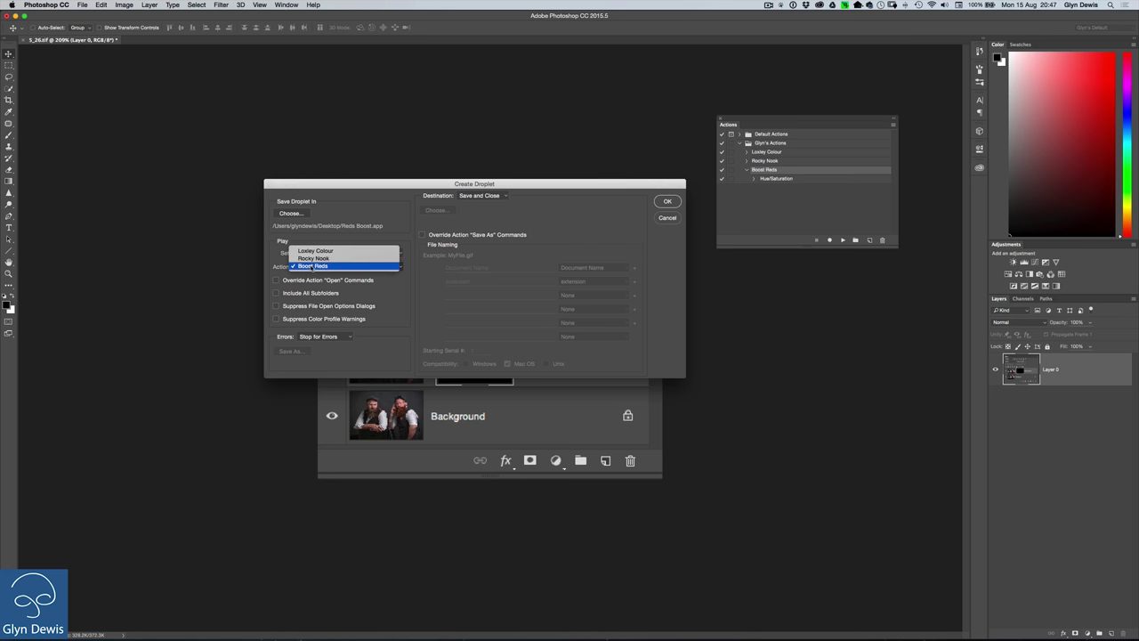
{"action": "left_click", "coordinate": [352, 267]}
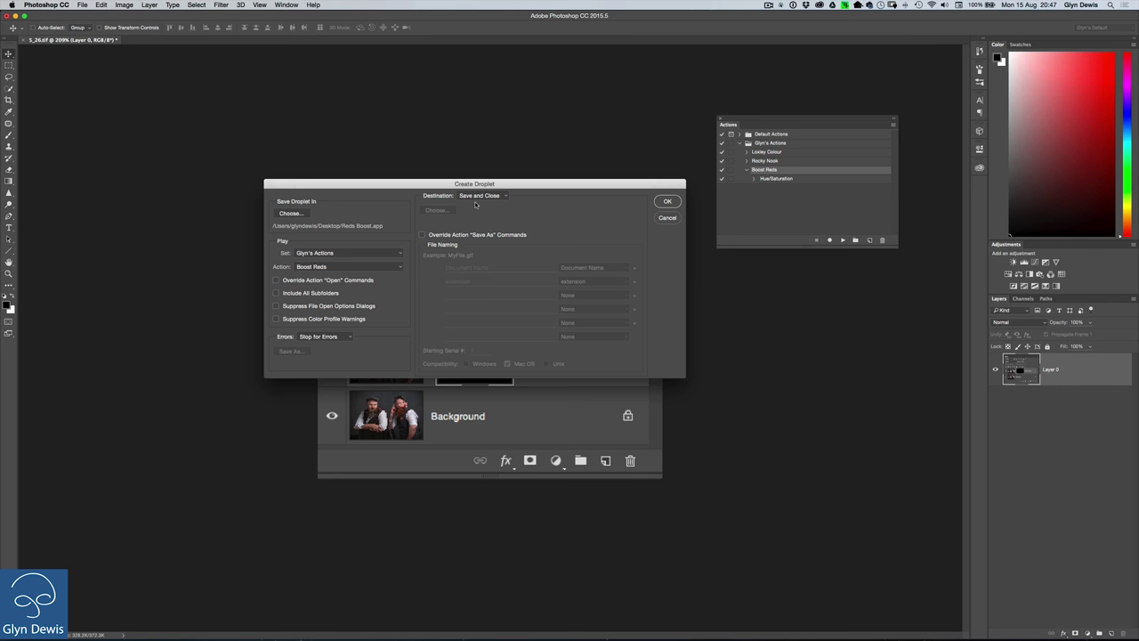
{"action": "left_click", "coordinate": [488, 196]}
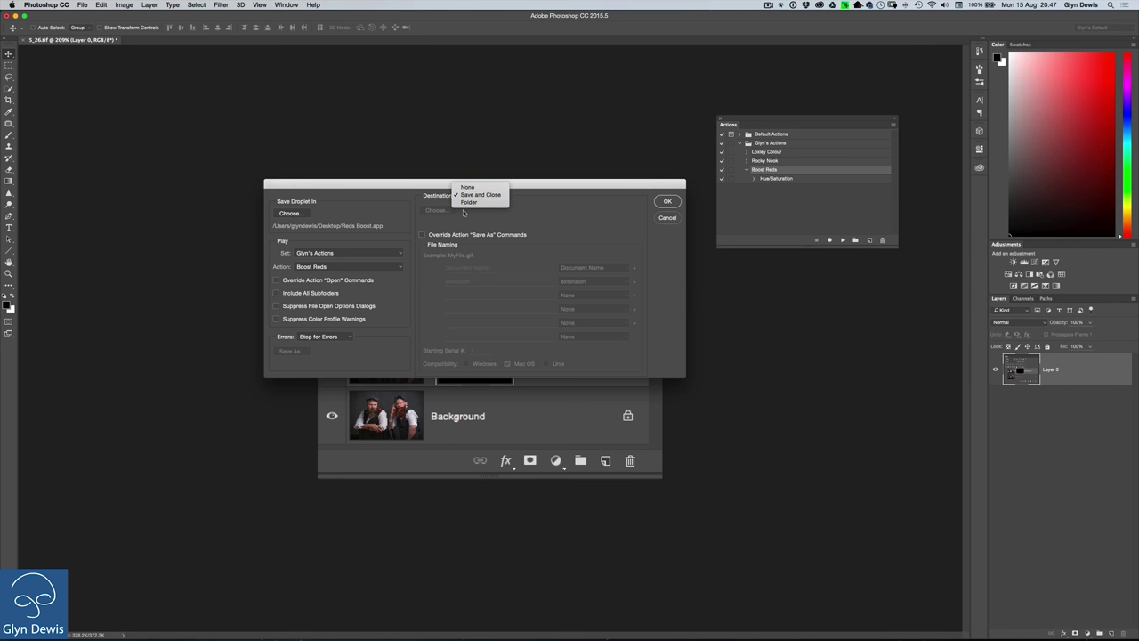
{"action": "left_click", "coordinate": [546, 229]}
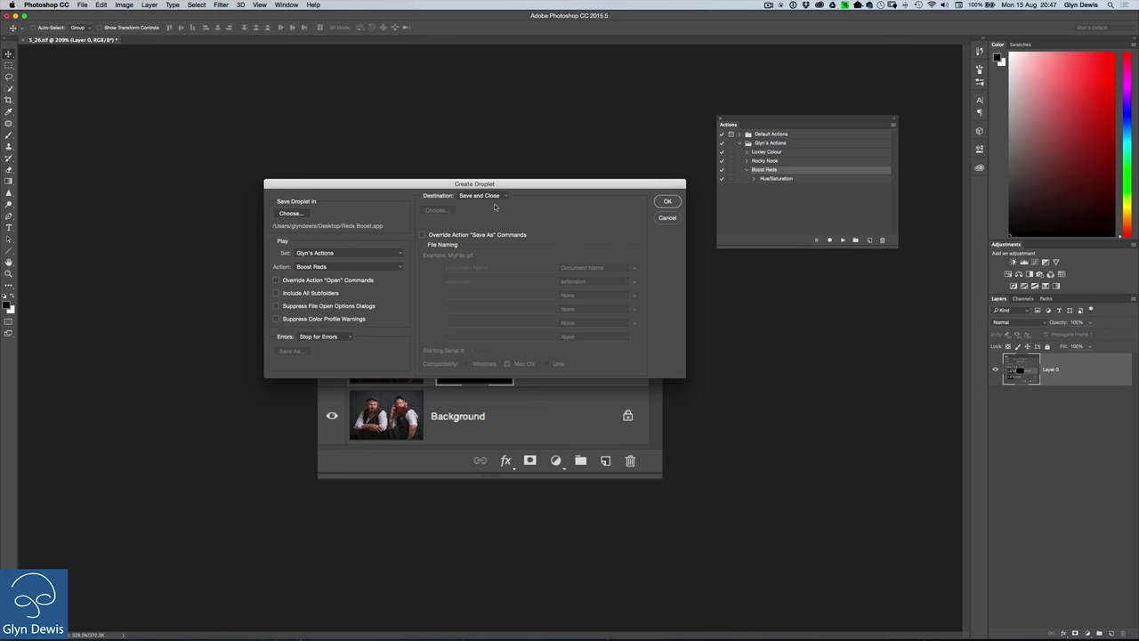
{"action": "left_click", "coordinate": [668, 201]}
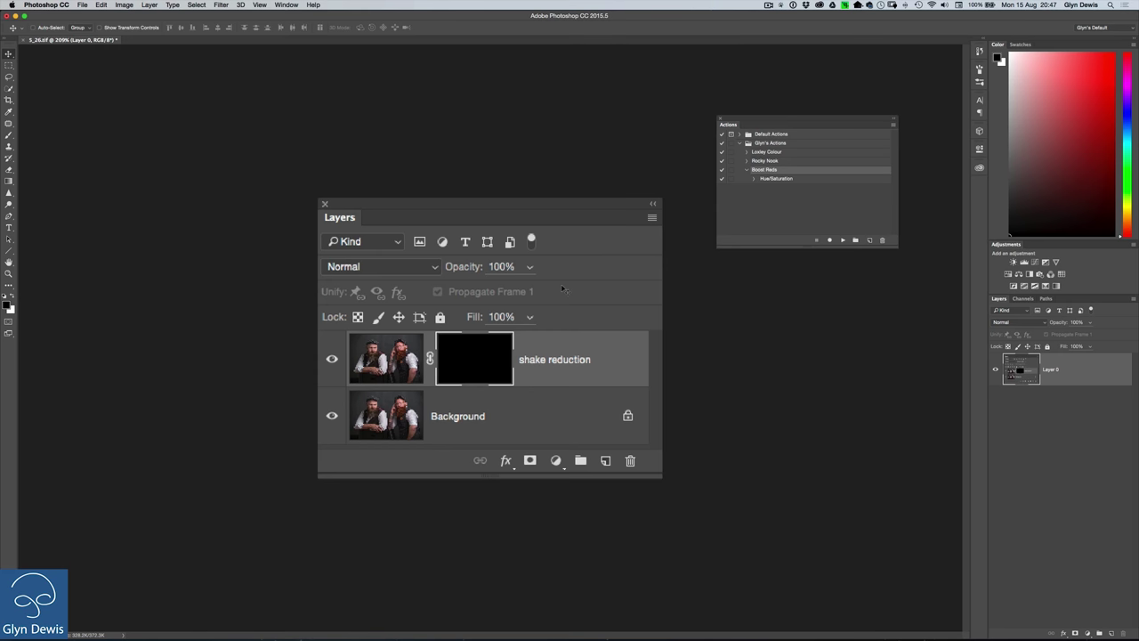
Step: On the Finder desktop, open the YouTube folder to review its tif images, then close it
{"action": "key", "text": "ctrl+Up"}
{"action": "left_click", "coordinate": [575, 35]}
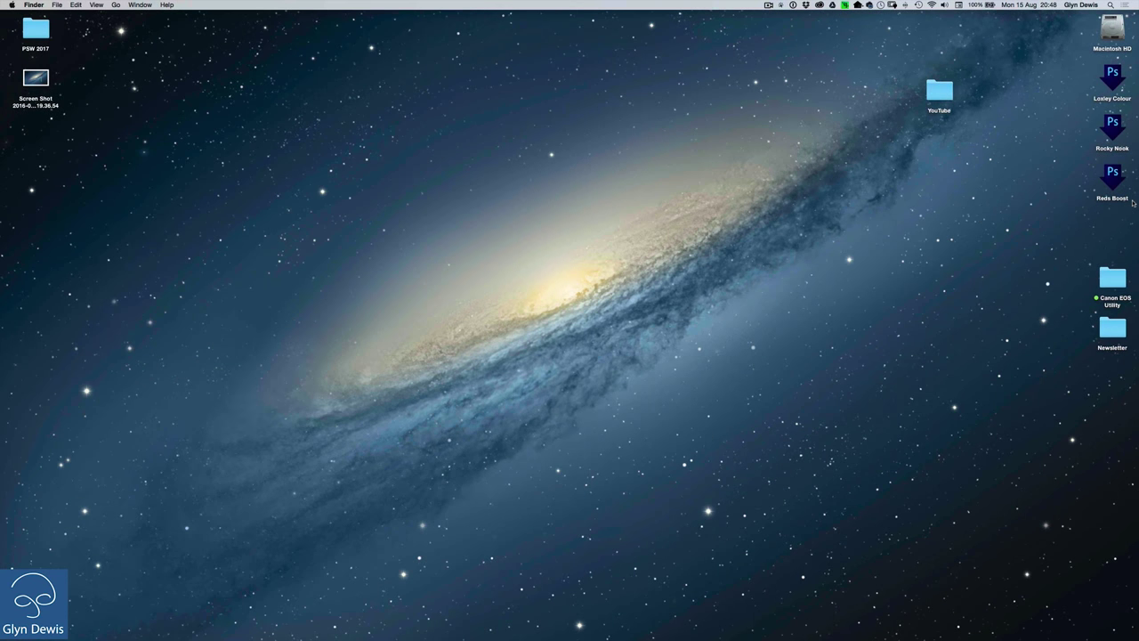
{"action": "double_click", "coordinate": [940, 91]}
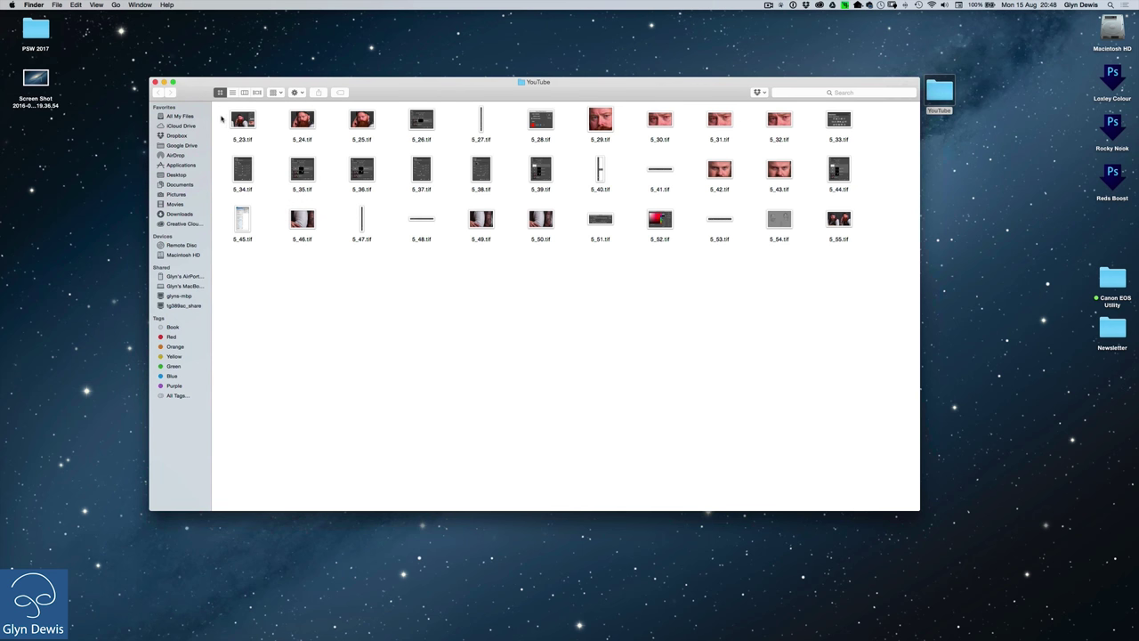
{"action": "left_click", "coordinate": [155, 81]}
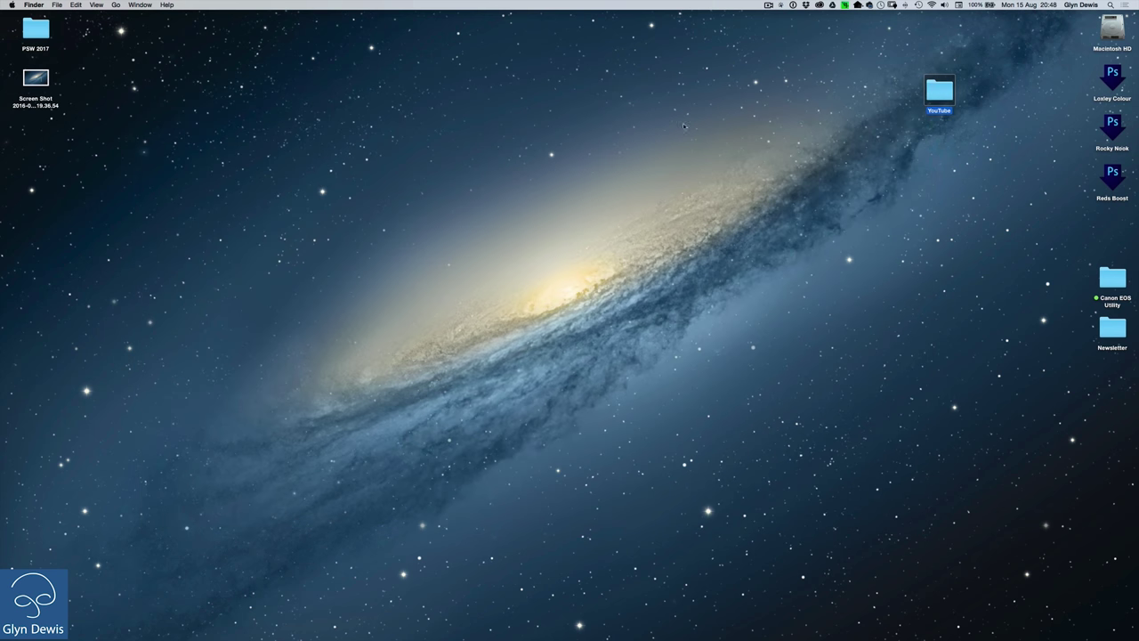
Step: Drop the YouTube folder onto the Reds Boost droplet, then inspect the recoloured tif images in the folder
{"action": "left_click_drag", "start_coordinate": [937, 92], "coordinate": [1110, 179]}
{"action": "left_click", "coordinate": [947, 133]}
{"action": "double_click", "coordinate": [939, 89]}
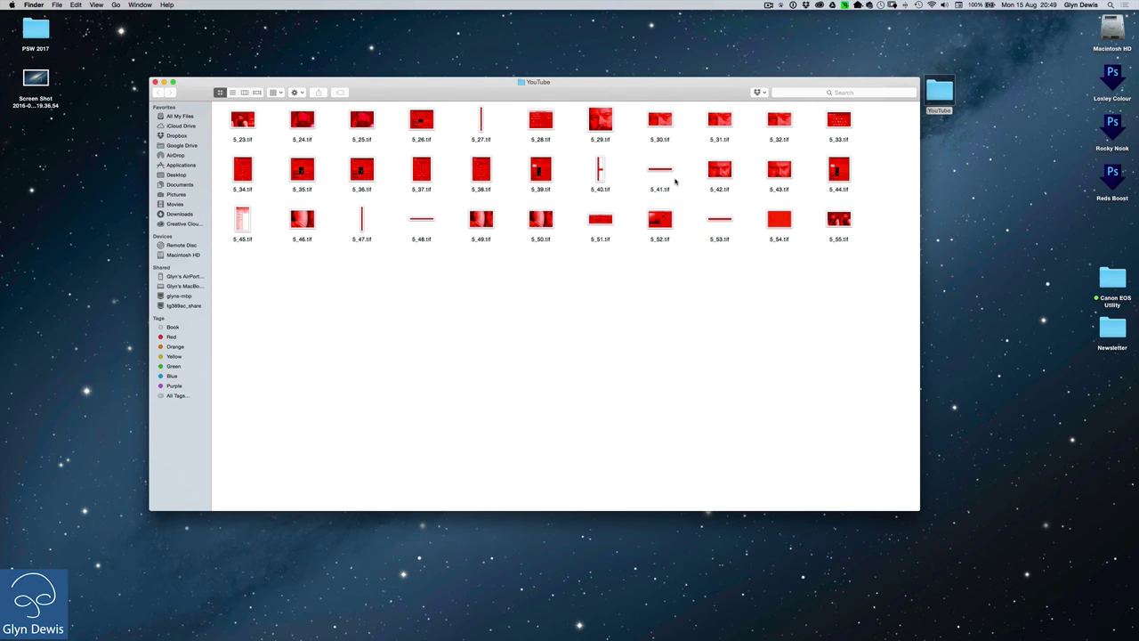
{"action": "left_click", "coordinate": [155, 82]}
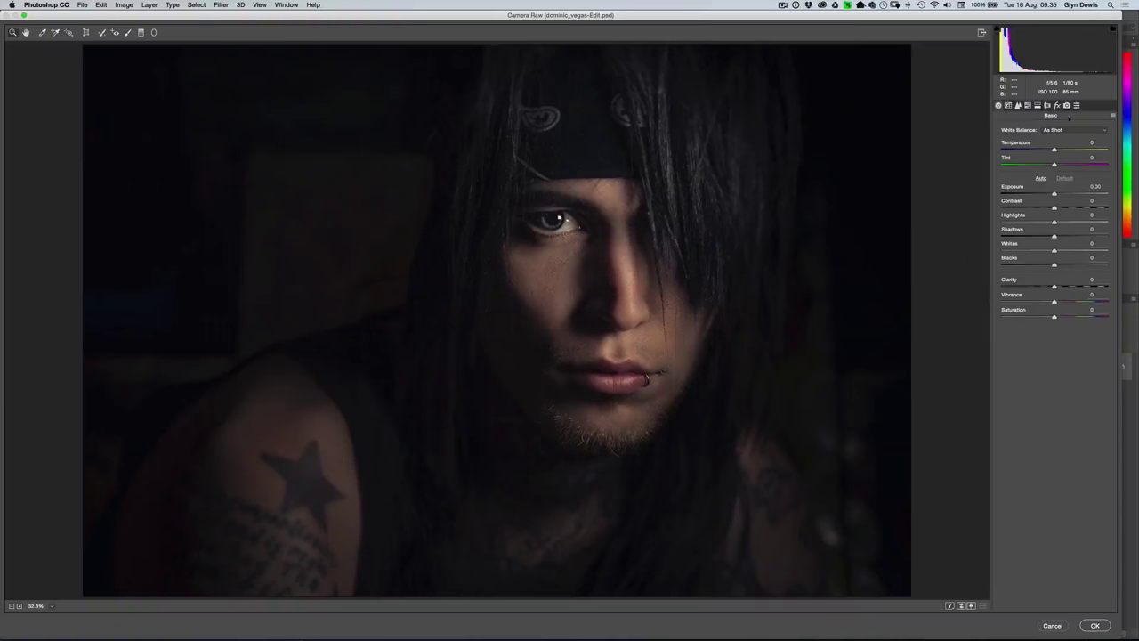
Step: In Camera Raw, switch to process version 2010, raise Brightness to +21 and apply
{"action": "left_click", "coordinate": [1067, 105]}
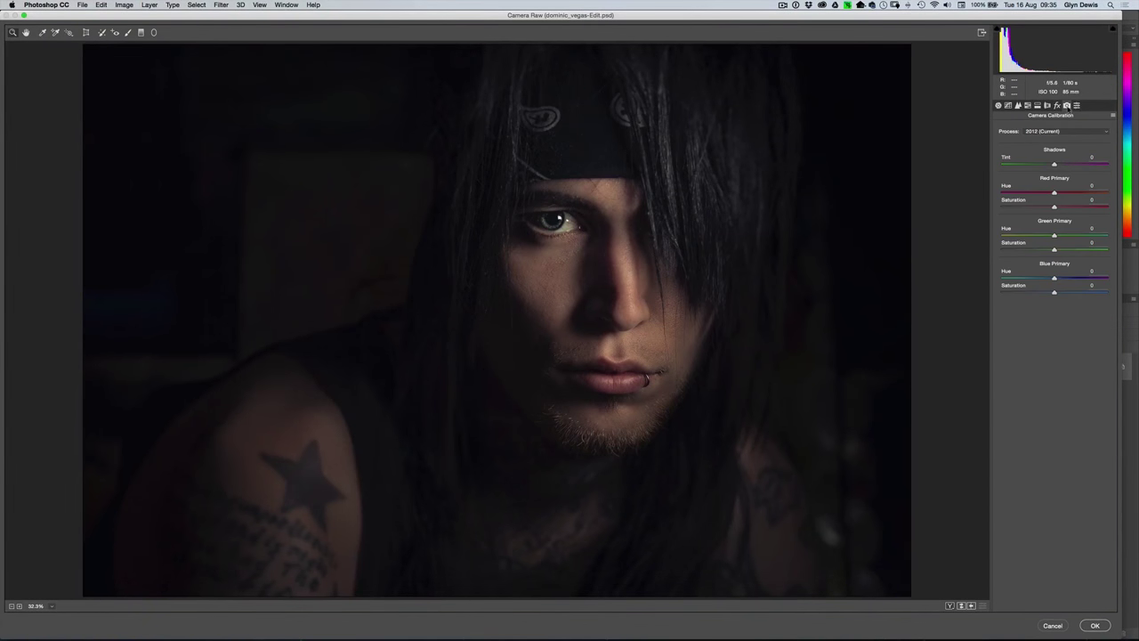
{"action": "left_click", "coordinate": [1064, 133]}
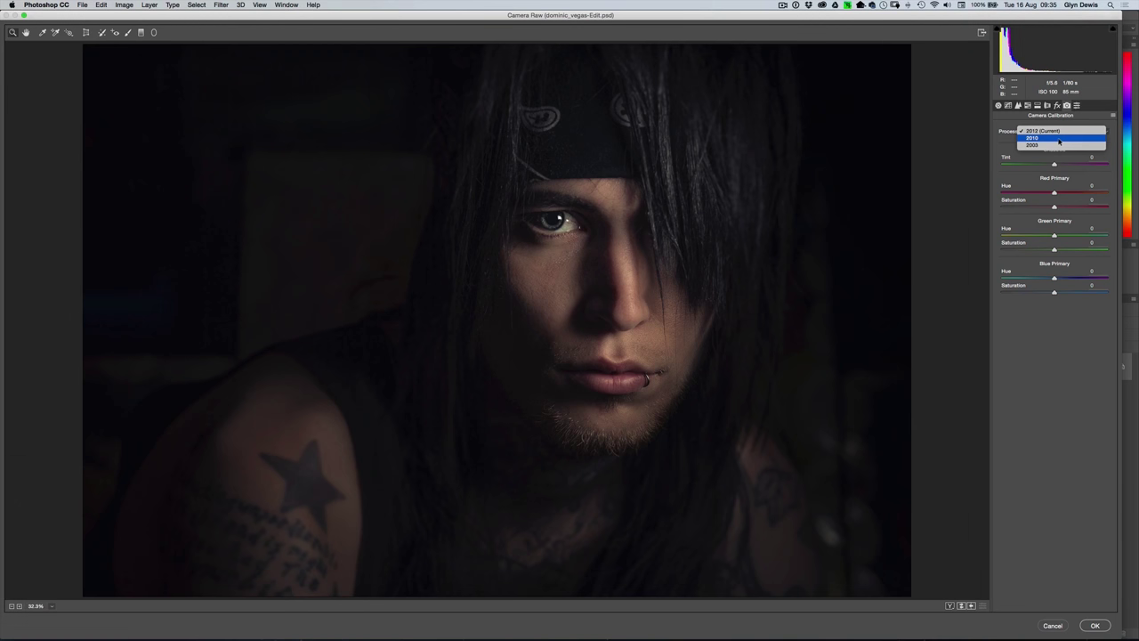
{"action": "left_click", "coordinate": [1058, 138]}
{"action": "left_click", "coordinate": [999, 105]}
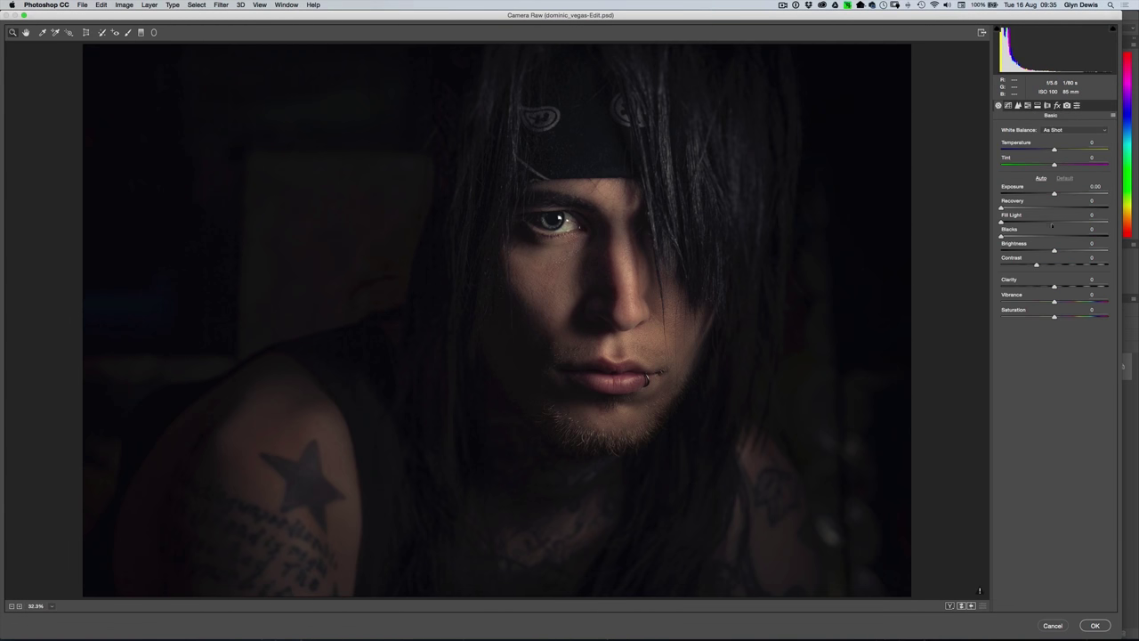
{"action": "left_click_drag", "start_coordinate": [1056, 252], "coordinate": [1061, 252]}
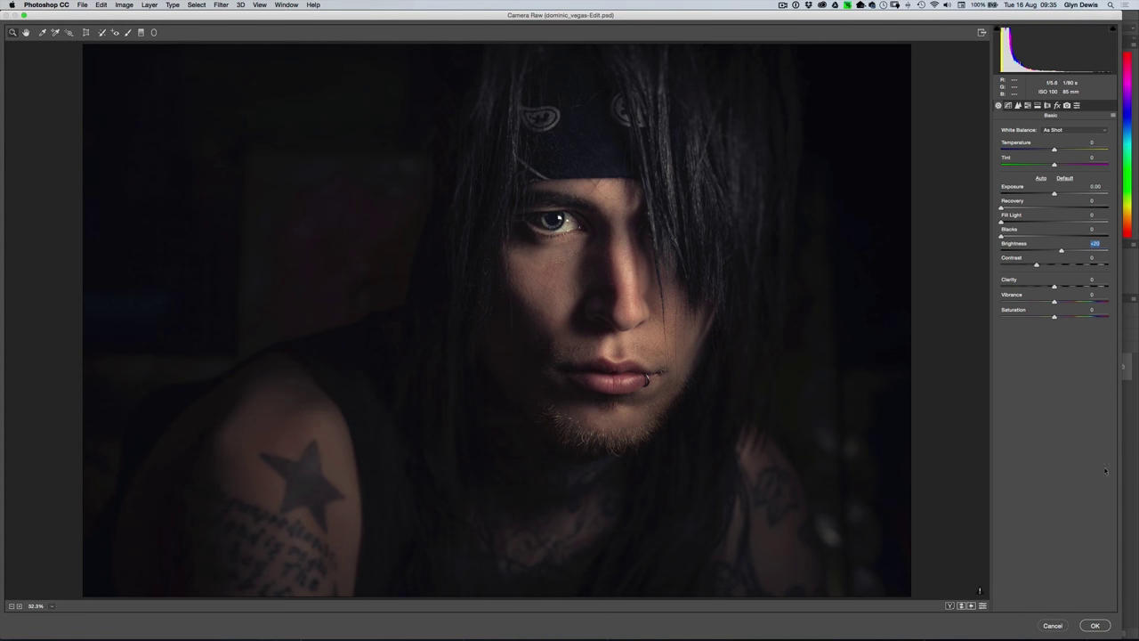
{"action": "left_click", "coordinate": [1109, 627]}
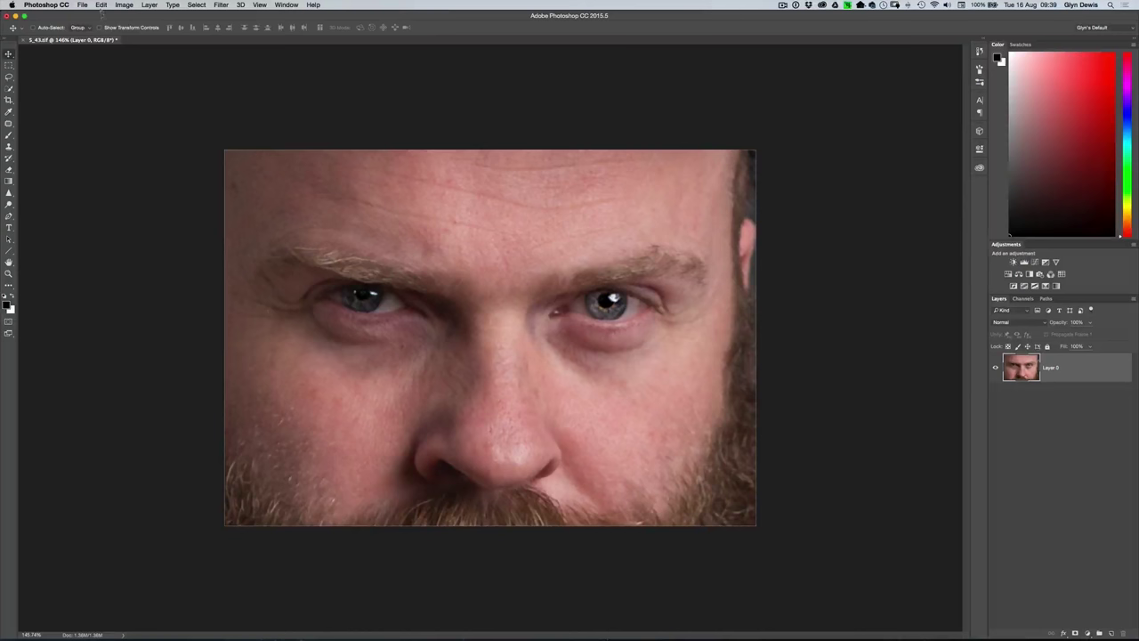
Step: Convert 5_43.tif to the GRACoL2006_Coated1v2 CMYK profile
{"action": "left_click", "coordinate": [101, 5]}
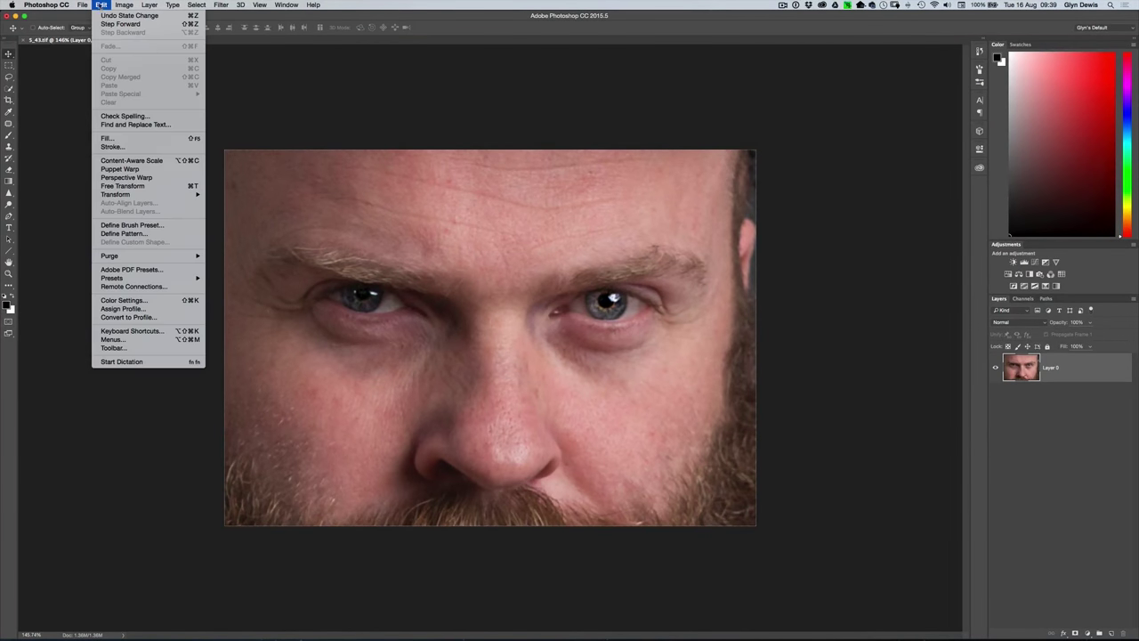
{"action": "left_click", "coordinate": [173, 317]}
{"action": "left_click", "coordinate": [354, 214]}
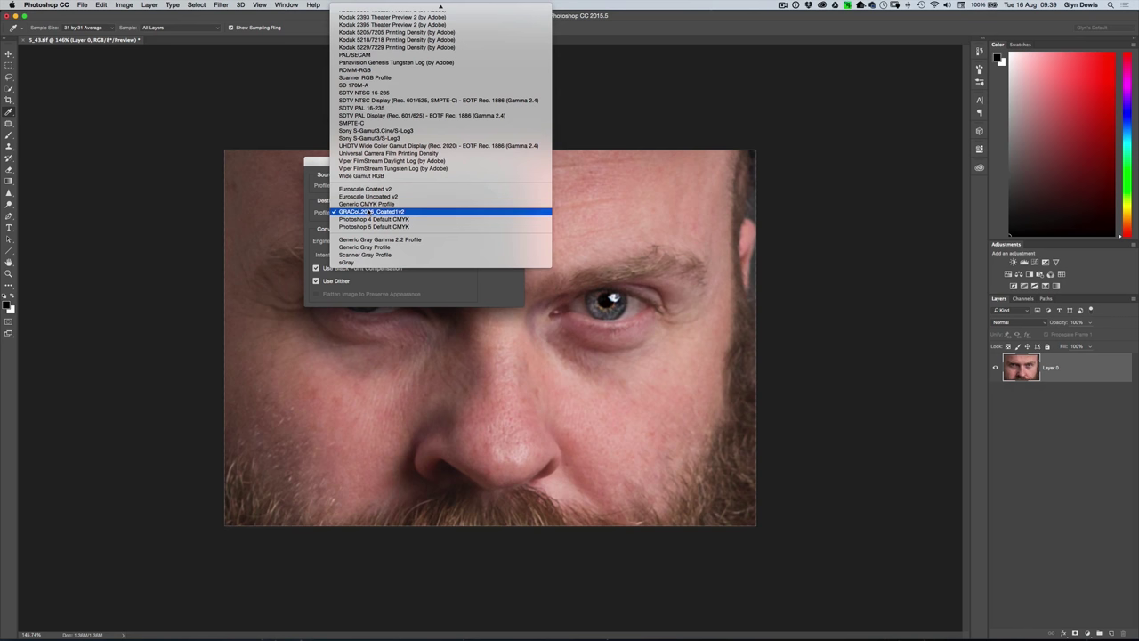
{"action": "left_click", "coordinate": [356, 212]}
{"action": "left_click", "coordinate": [502, 179]}
{"action": "key", "text": "v"}
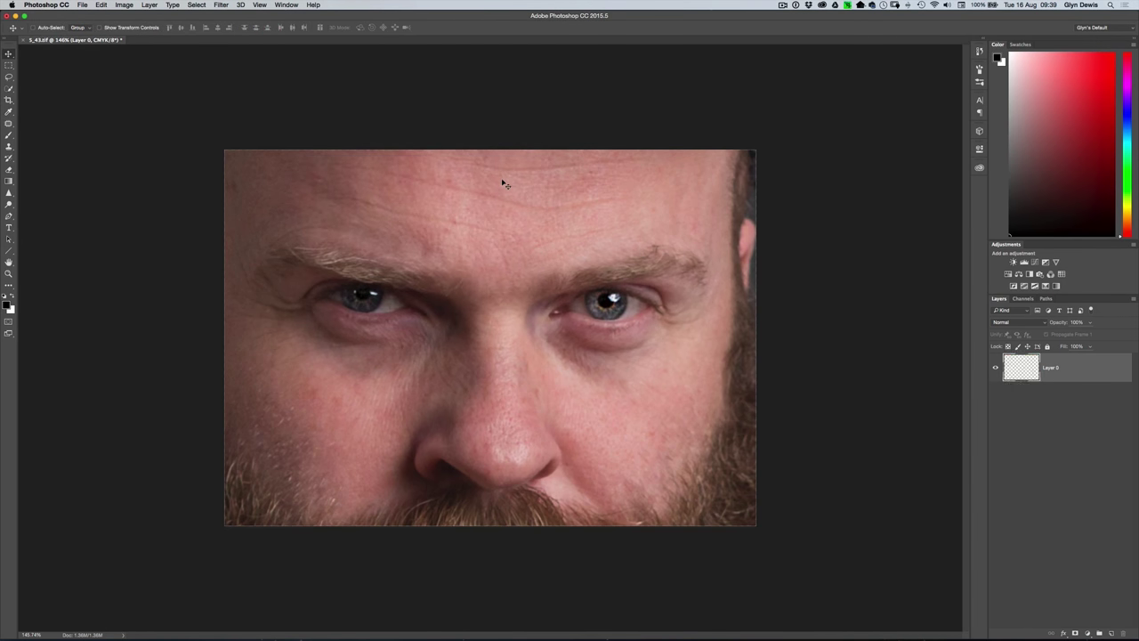